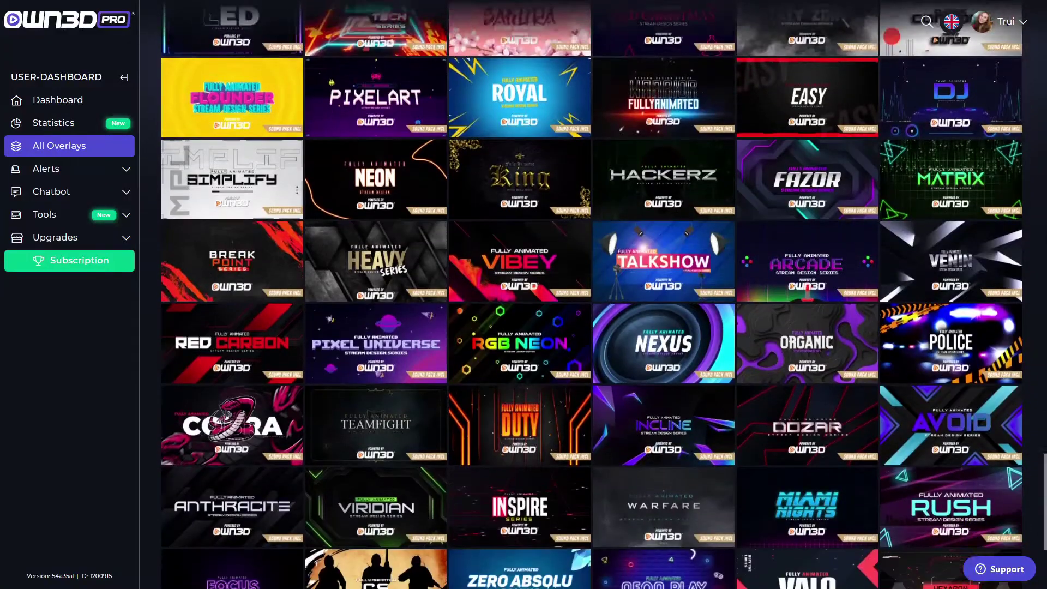
pyautogui.scroll(-4, 592, 294)
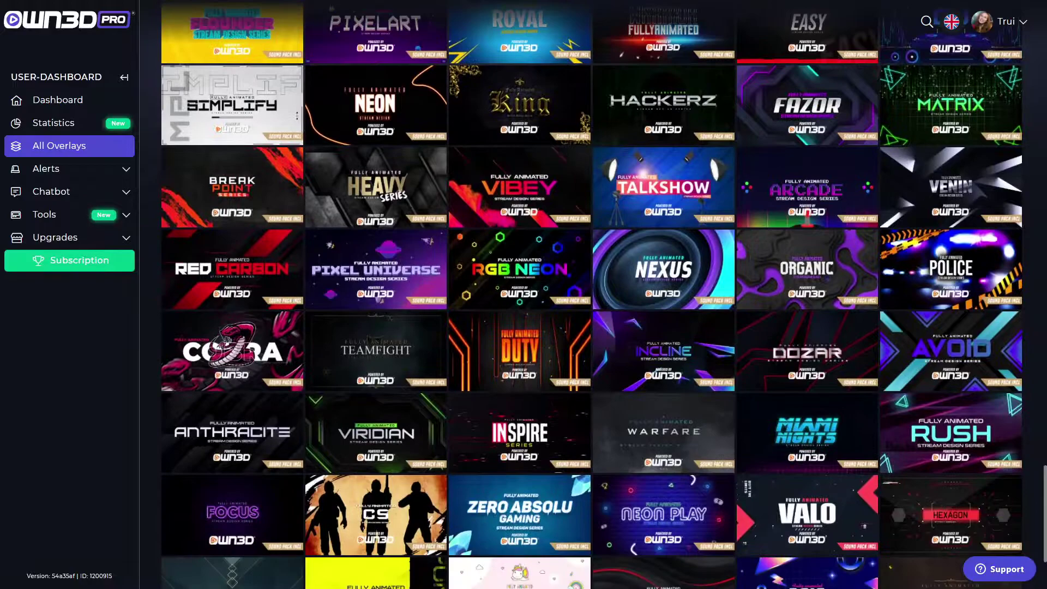
pyautogui.scroll(-4, 591, 295)
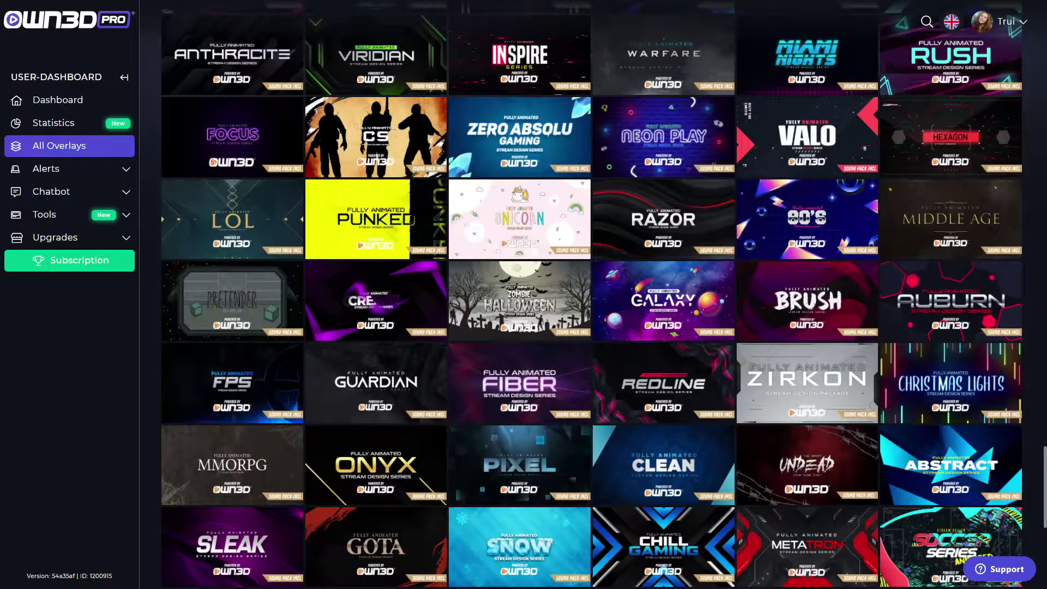
pyautogui.click(259, 293)
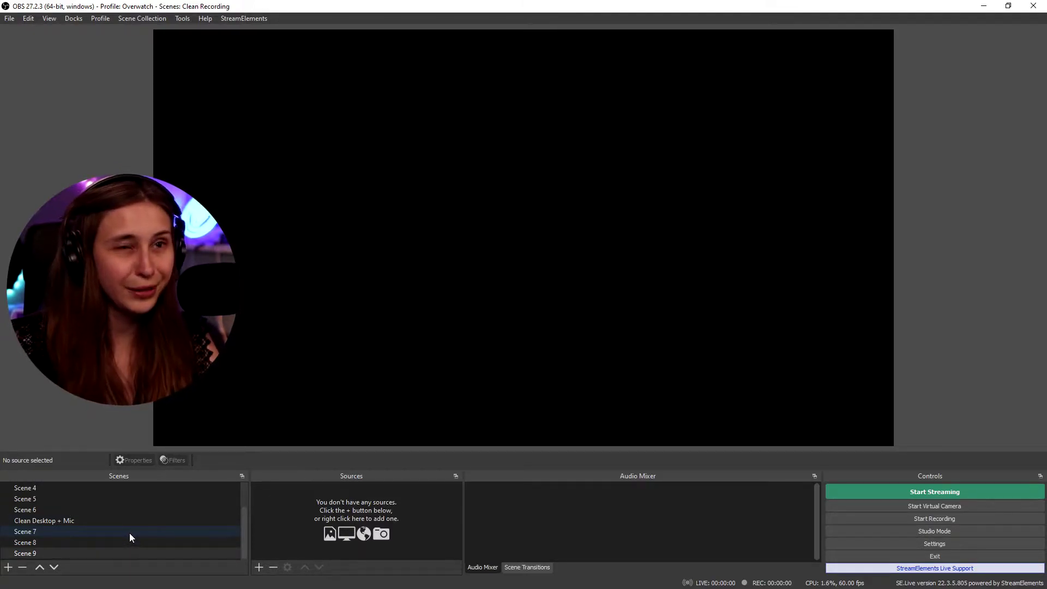
# Add a new group named Audio to the sources of Scene 9
pyautogui.click(254, 564)
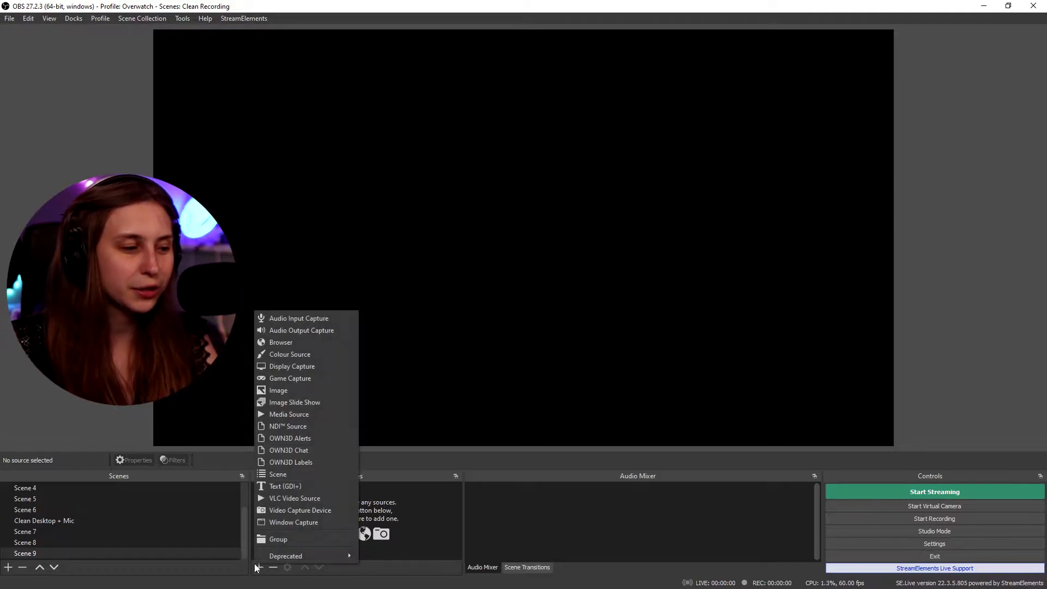
pyautogui.click(279, 540)
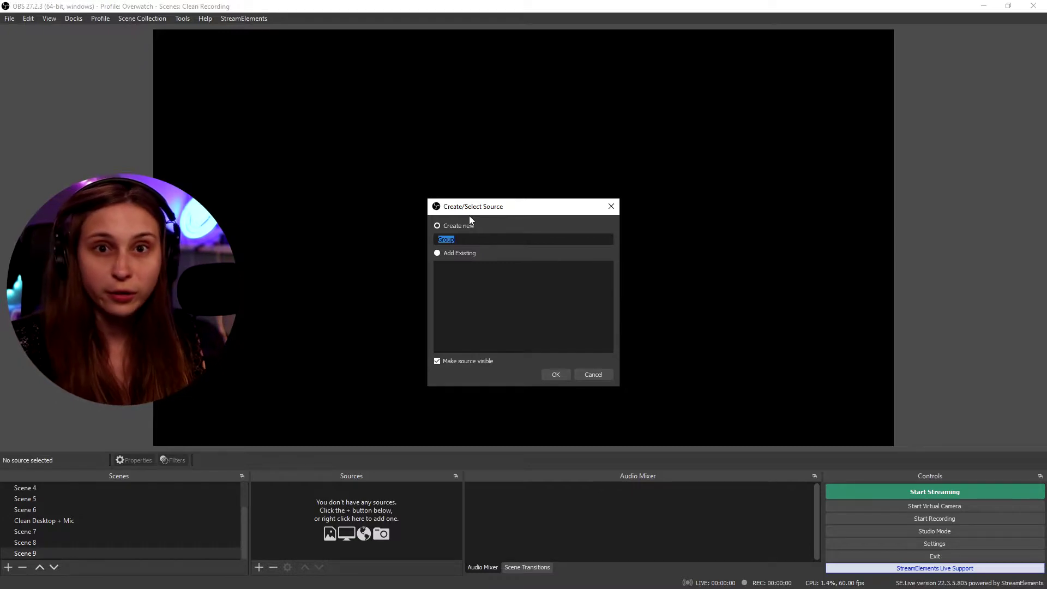
pyautogui.write('Audio')
pyautogui.press('Return')
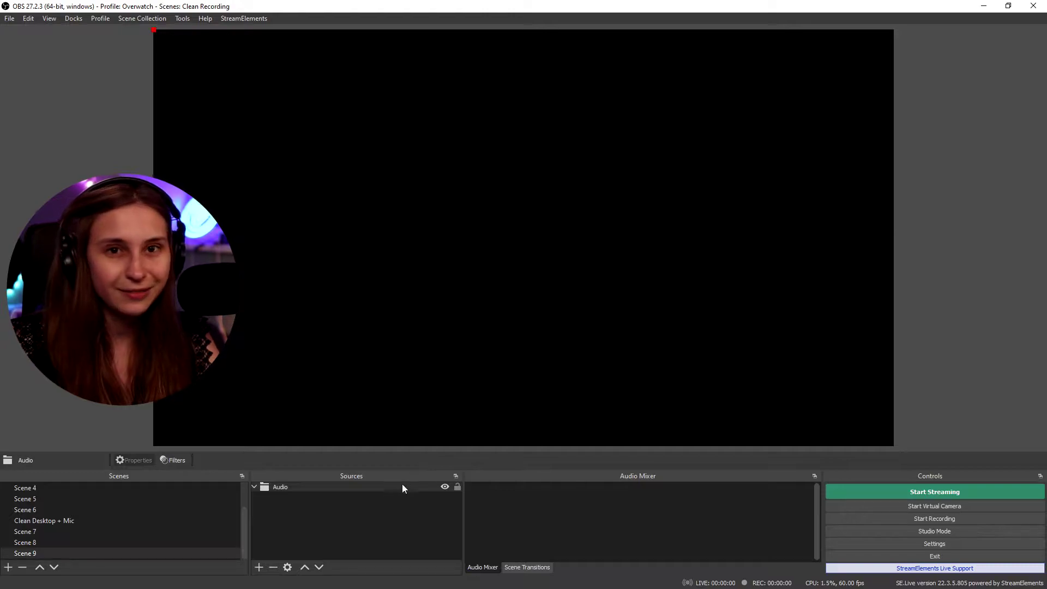
# Add an Audio Output Capture source named Desktop Audio with Headphones (Elgato Wave:XLR) as its device
pyautogui.click(259, 568)
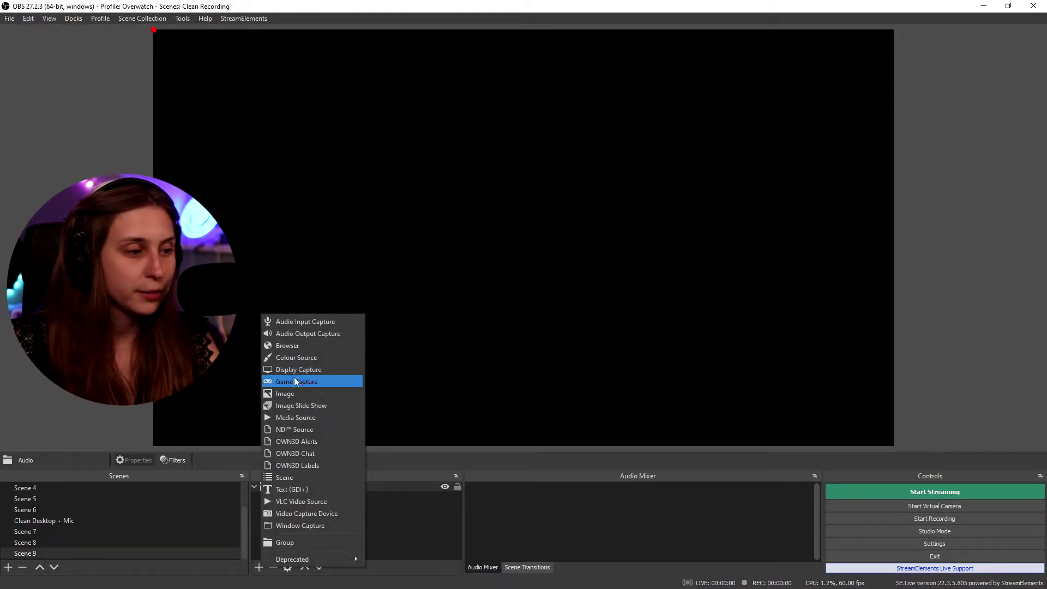
pyautogui.click(326, 334)
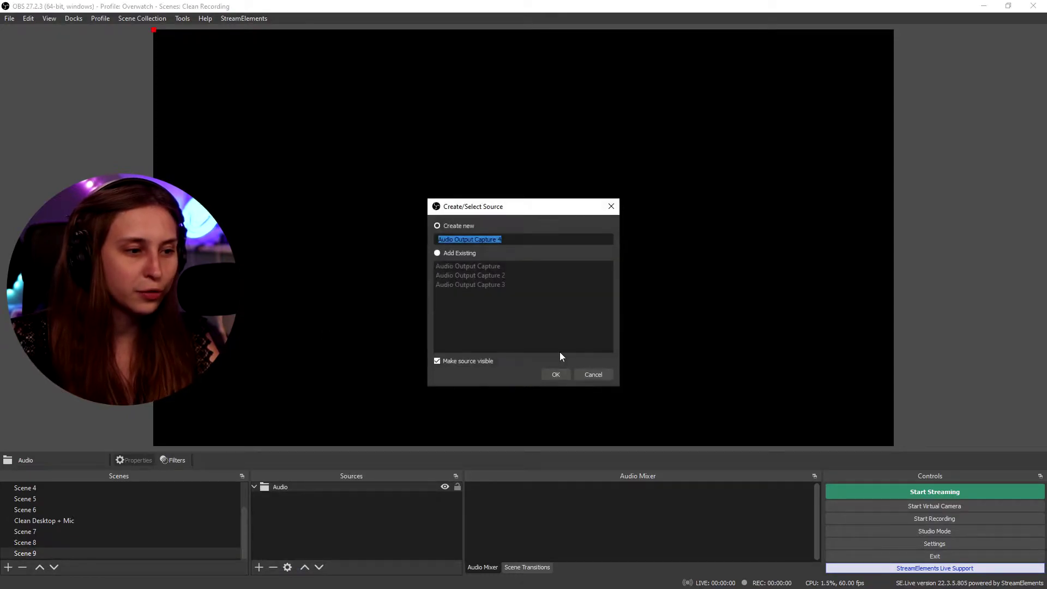
pyautogui.write('Dk')
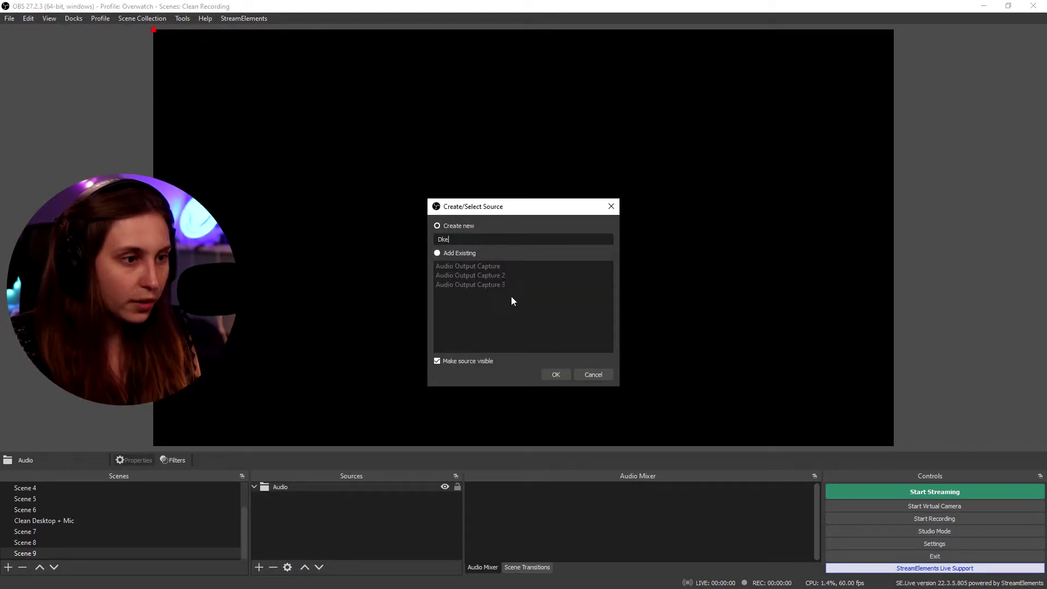
pyautogui.press('BackSpace')
pyautogui.write('esktop Audio')
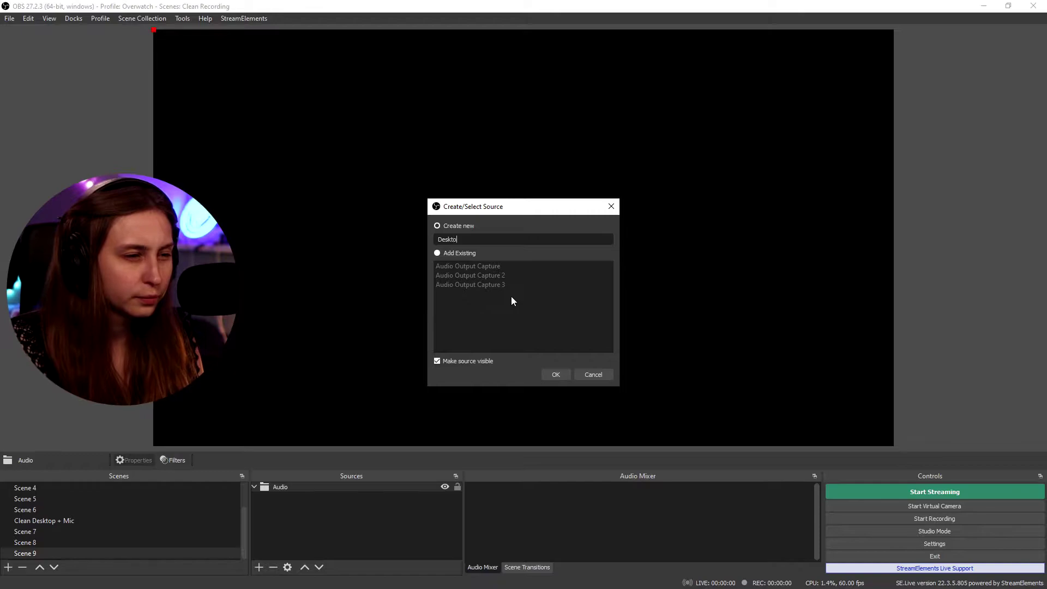
pyautogui.press('Return')
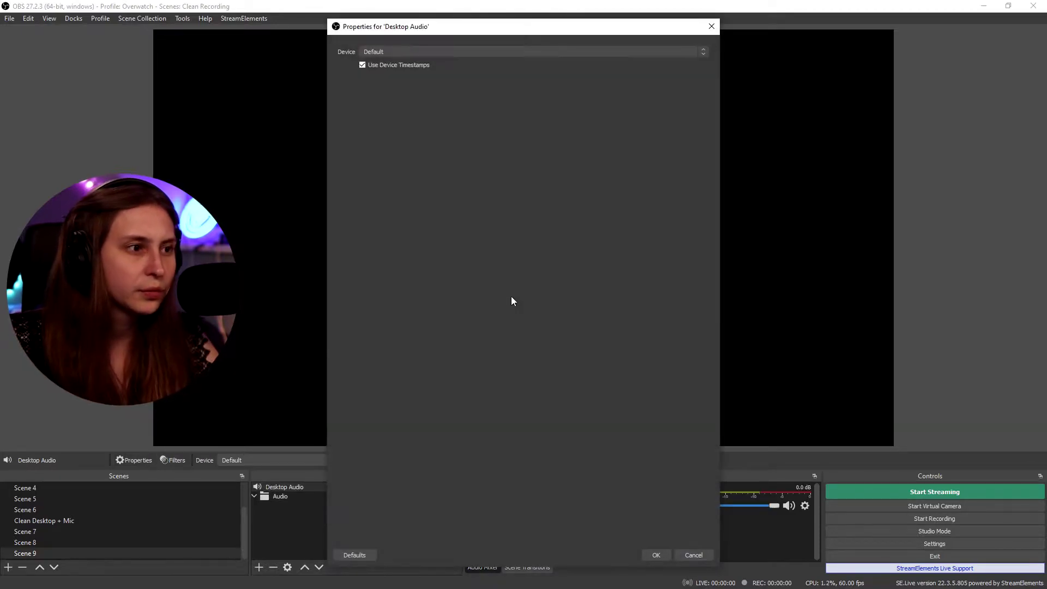
pyautogui.click(457, 51)
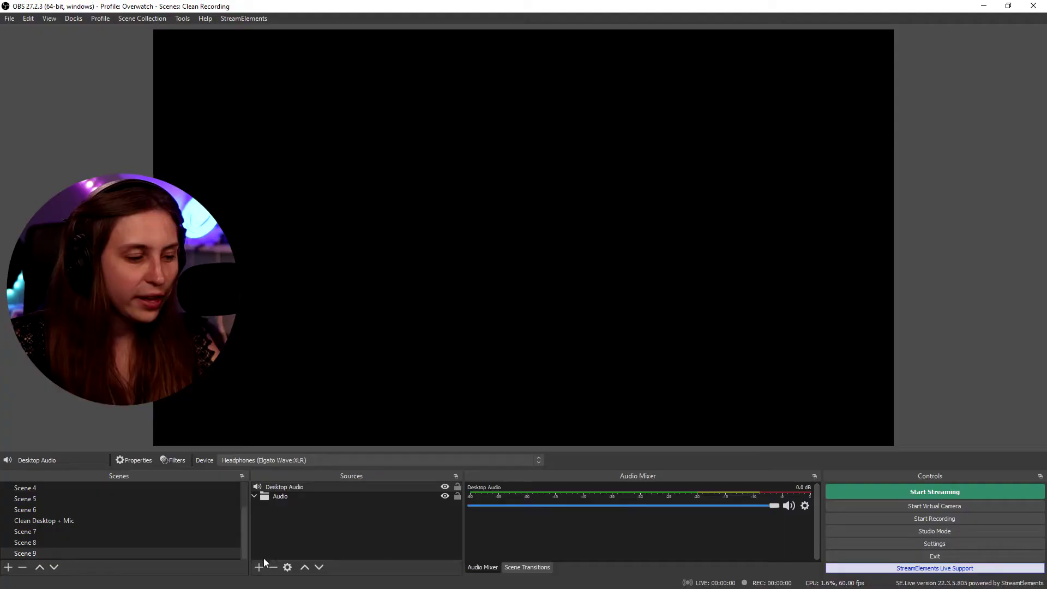
# Add an Audio Input Capture source named Mic with Mic In (Elgato Wave:XLR) as its device
pyautogui.click(259, 567)
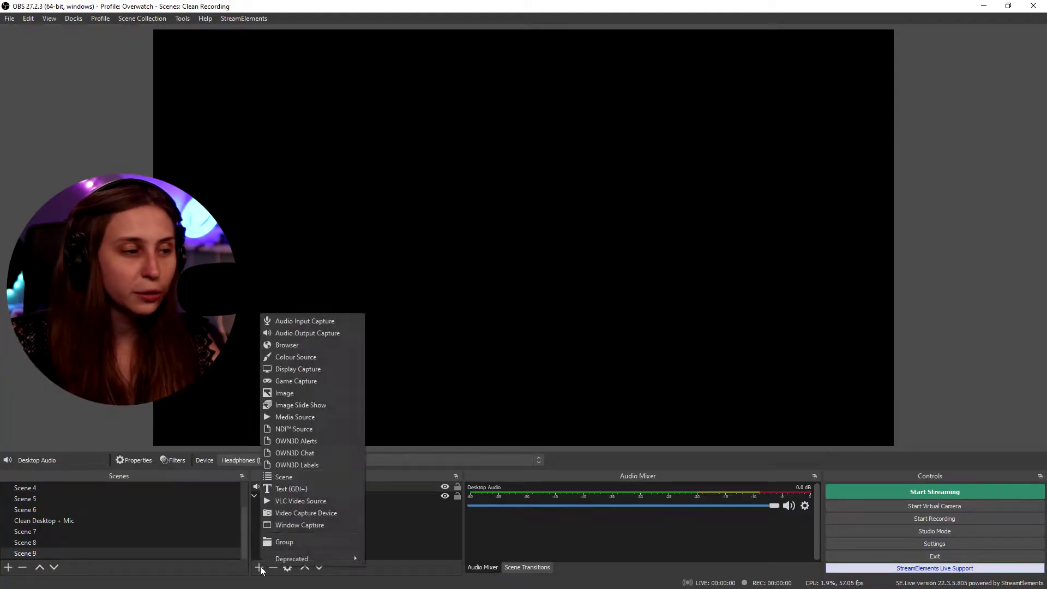
pyautogui.click(321, 321)
pyautogui.write('Mic')
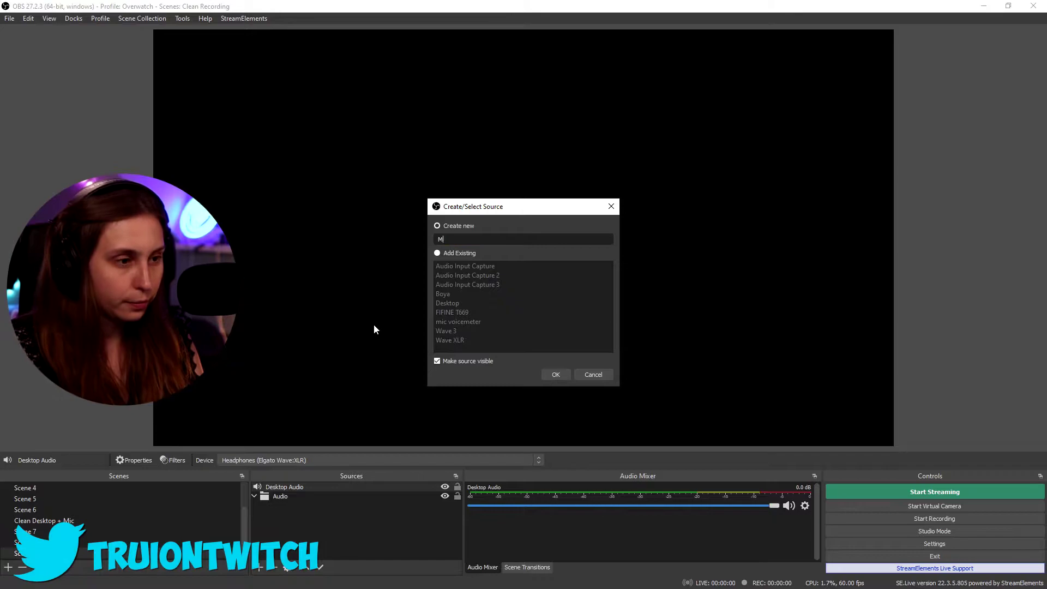
pyautogui.click(553, 375)
pyautogui.click(491, 52)
pyautogui.click(493, 145)
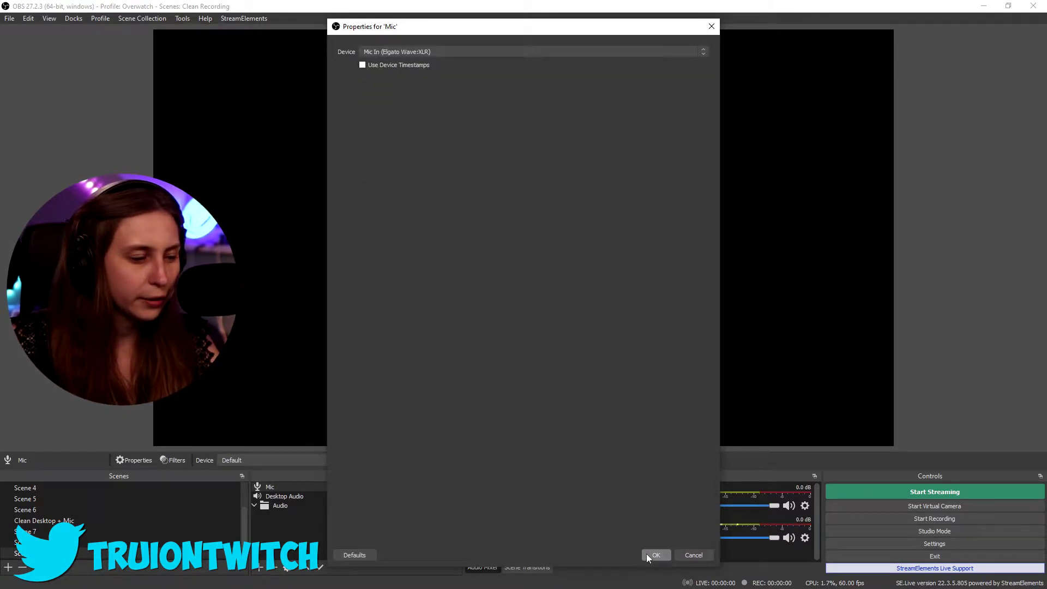
pyautogui.click(654, 555)
# Move the Desktop Audio and Mic sources into the Audio group, and try collapsing and expanding the group
pyautogui.click(289, 497)
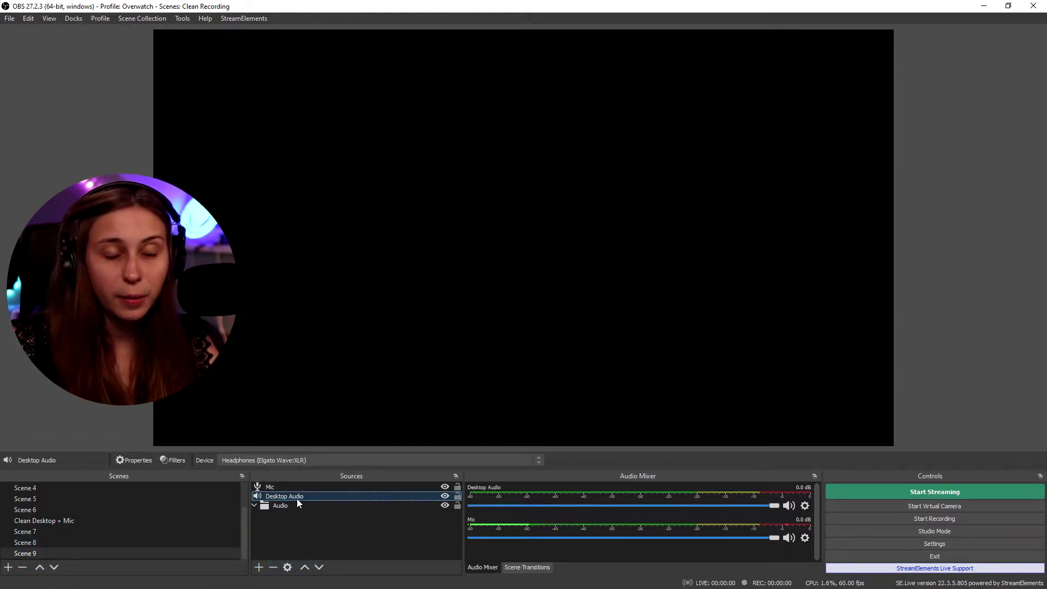
pyautogui.moveTo(306, 506)
pyautogui.mouseDown()
pyautogui.moveTo(306, 487)
pyautogui.moveTo(308, 501)
pyautogui.mouseUp()
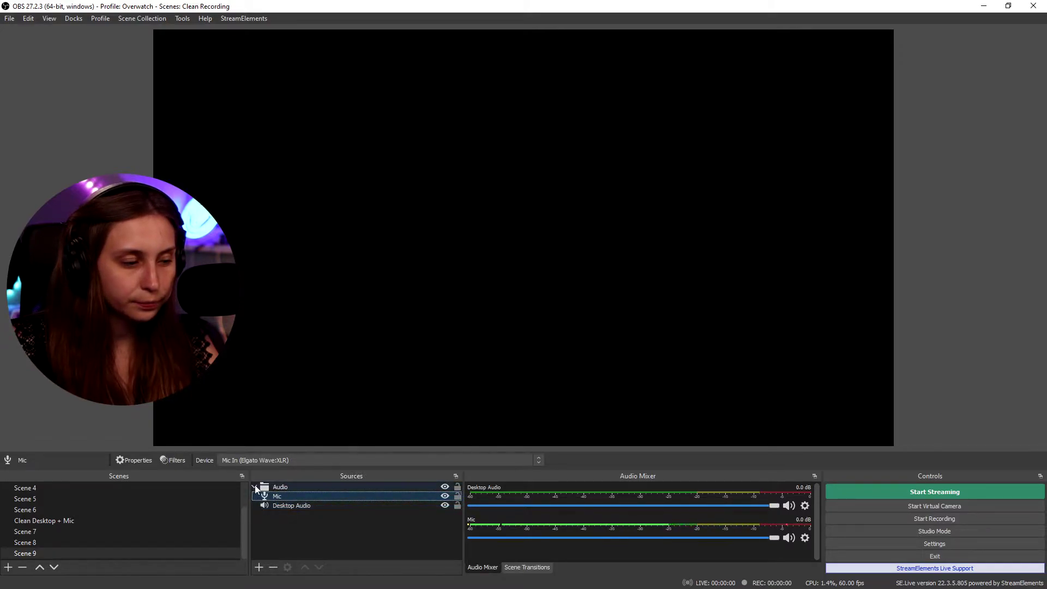
pyautogui.click(254, 487)
pyautogui.click(255, 487)
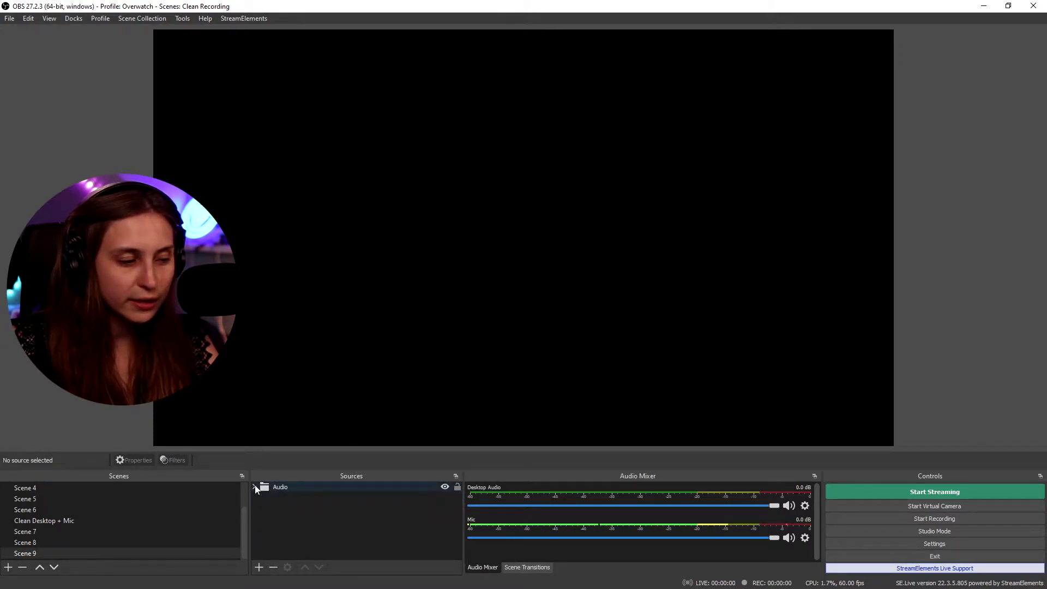
pyautogui.click(255, 488)
pyautogui.click(254, 487)
pyautogui.click(254, 487)
pyautogui.click(254, 487)
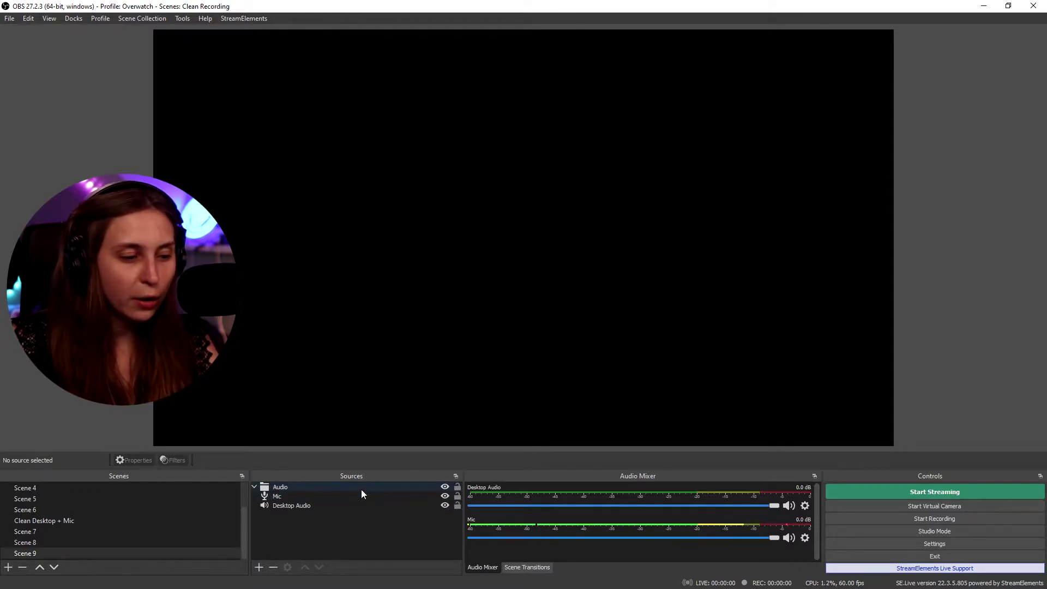
# Try toggling the visibility of the whole Audio group and of the Desktop Audio source on its own
pyautogui.click(444, 487)
pyautogui.click(444, 487)
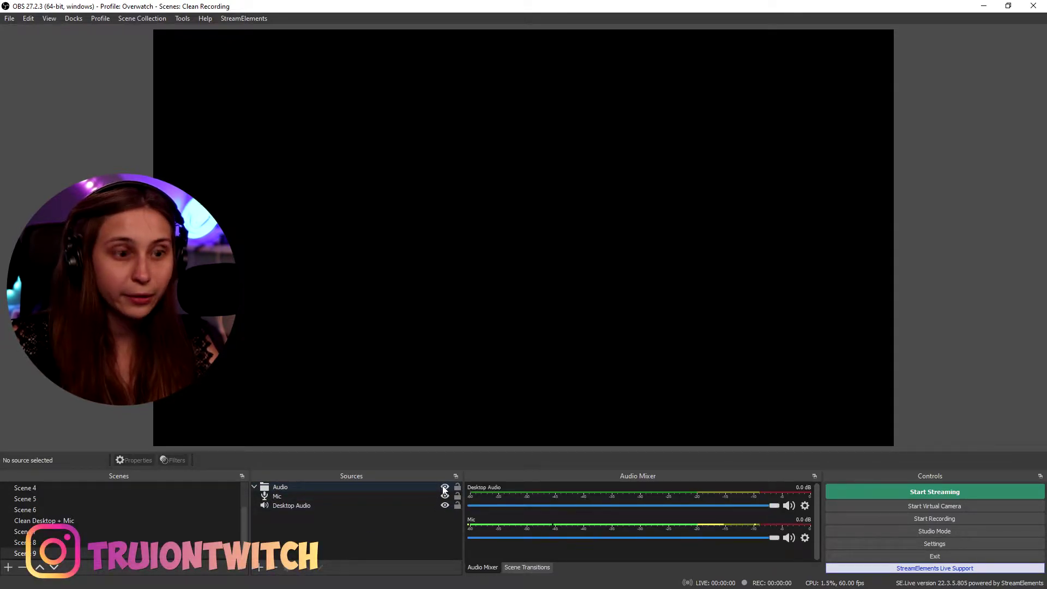
pyautogui.click(445, 506)
pyautogui.click(445, 505)
pyautogui.click(445, 506)
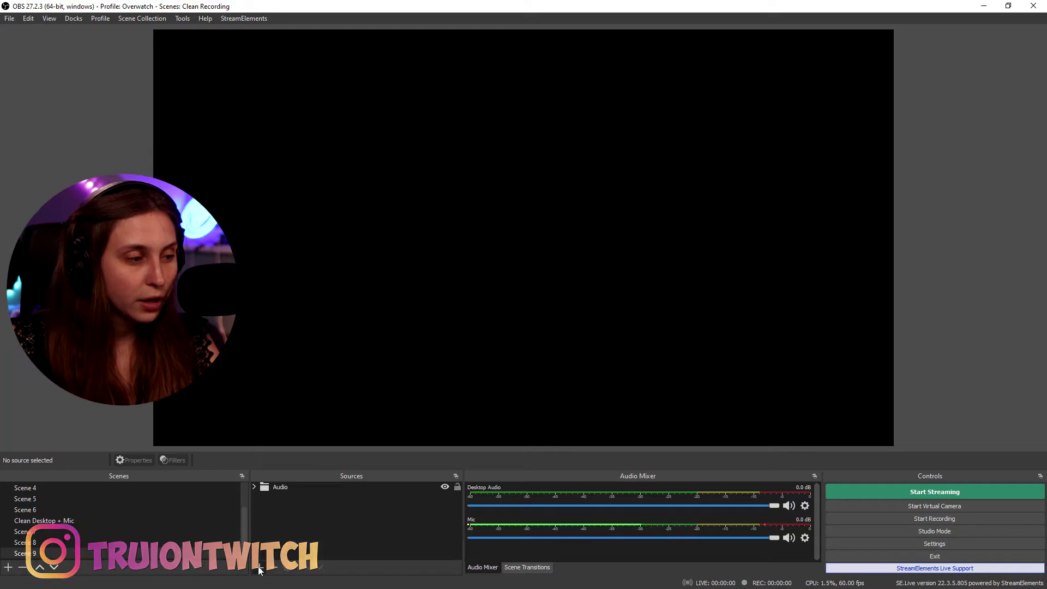
# Add an Image source showing D:/Twitch/sipBig.png and move it slightly away from the canvas's upper-left corner
pyautogui.click(258, 568)
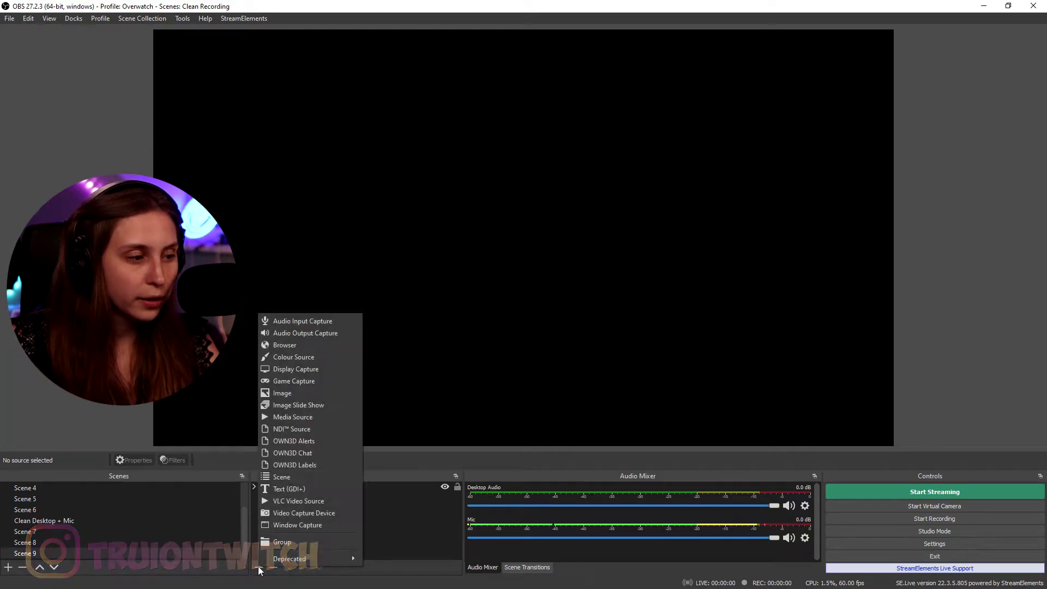
pyautogui.click(297, 394)
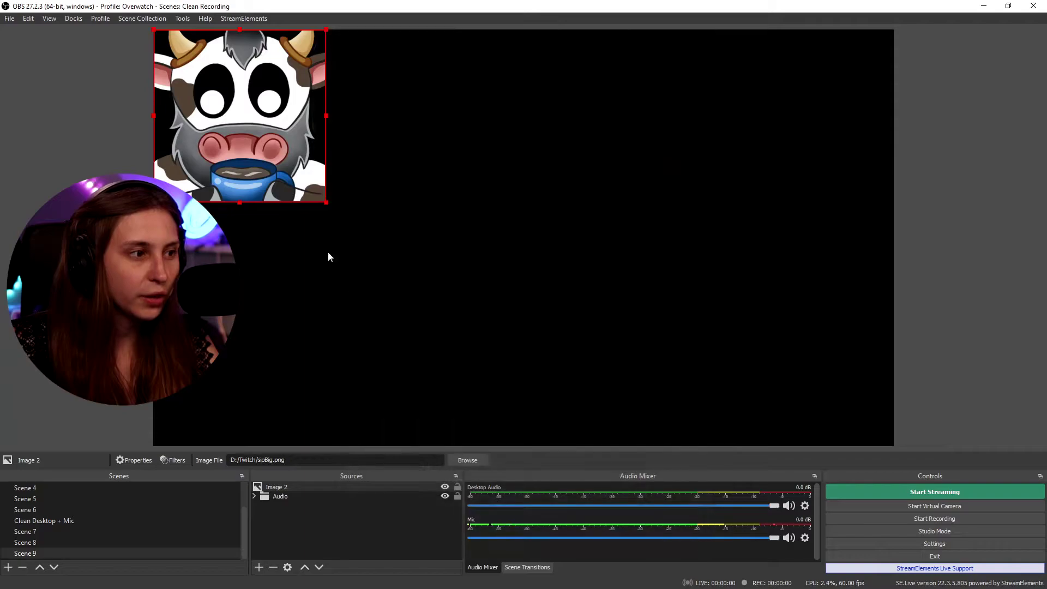
pyautogui.moveTo(306, 180); pyautogui.dragTo(340, 200)
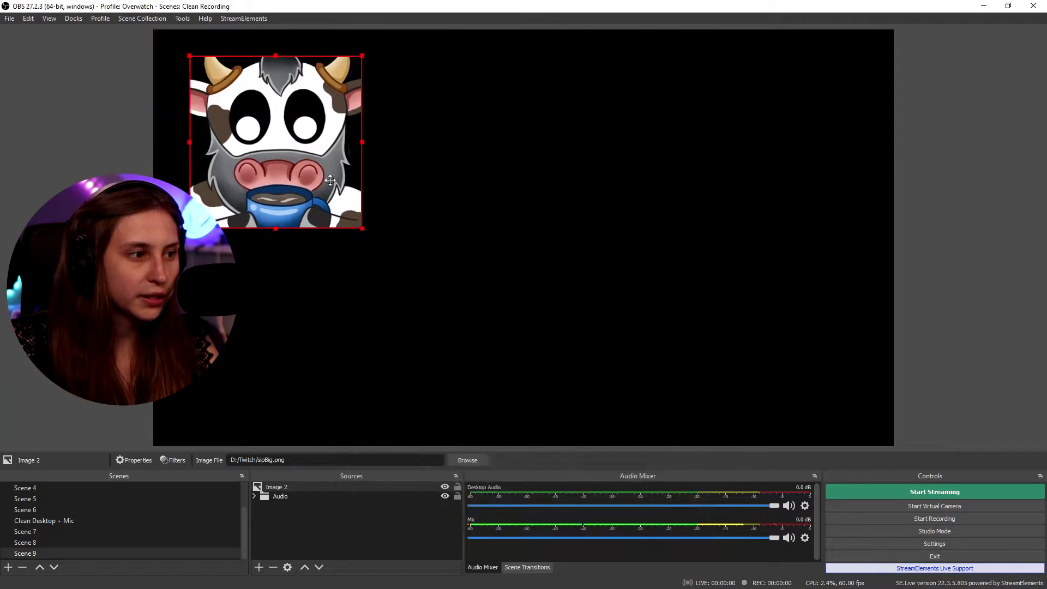
# Add a Video Capture Device source named "Webcam :)" that uses the Elgato Facecam
pyautogui.click(259, 567)
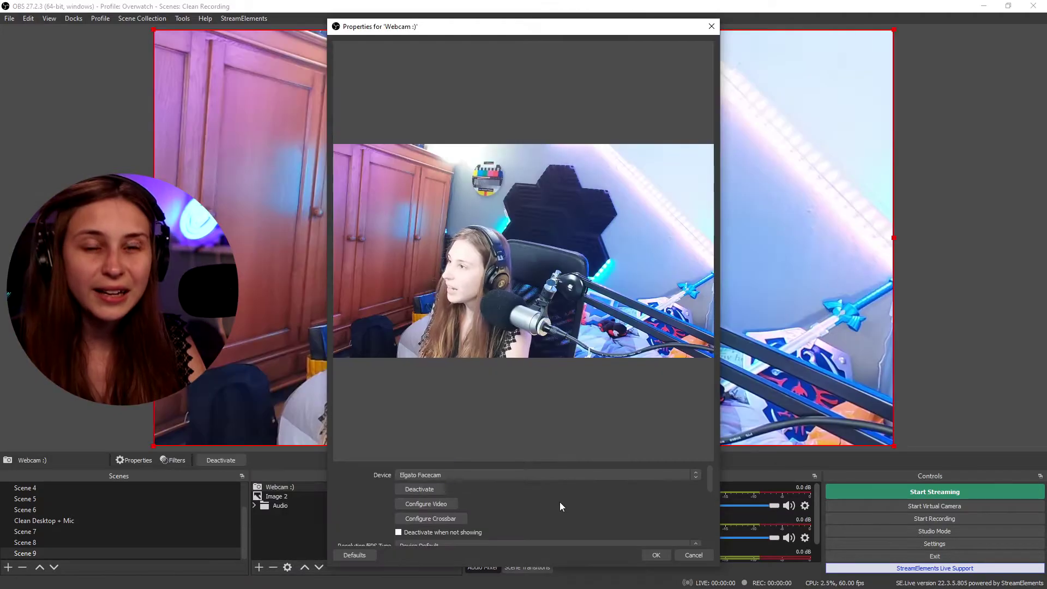
pyautogui.click(657, 555)
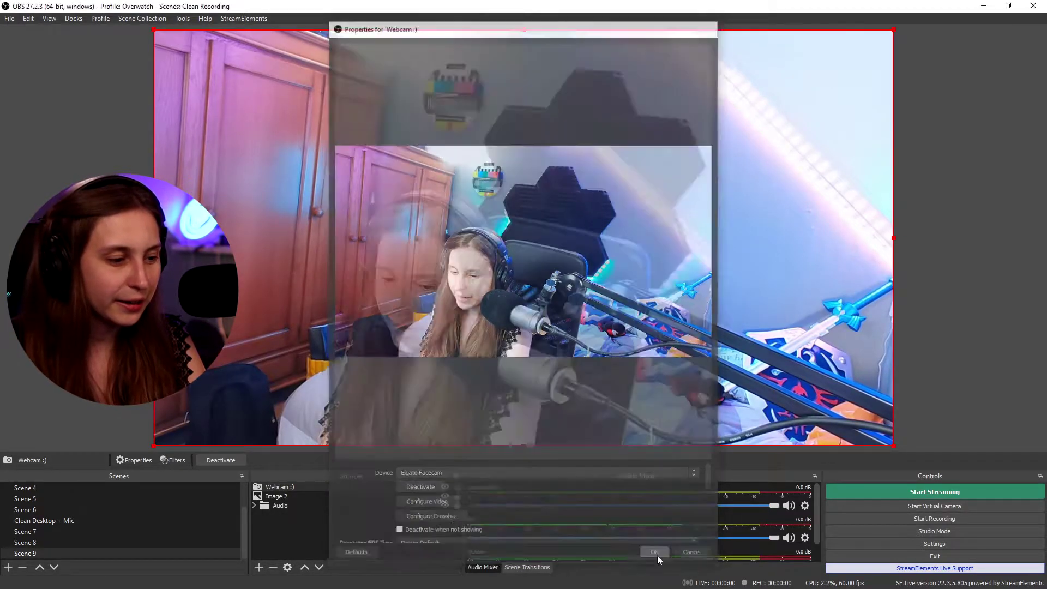
# Place Image 2 above the webcam in the source order, and move and enlarge it on the canvas's right half
pyautogui.click(303, 496)
pyautogui.moveTo(338, 502); pyautogui.dragTo(406, 485)
pyautogui.moveTo(235, 214); pyautogui.dragTo(624, 298)
pyautogui.moveTo(748, 135); pyautogui.dragTo(868, 288)
pyautogui.click(932, 276)
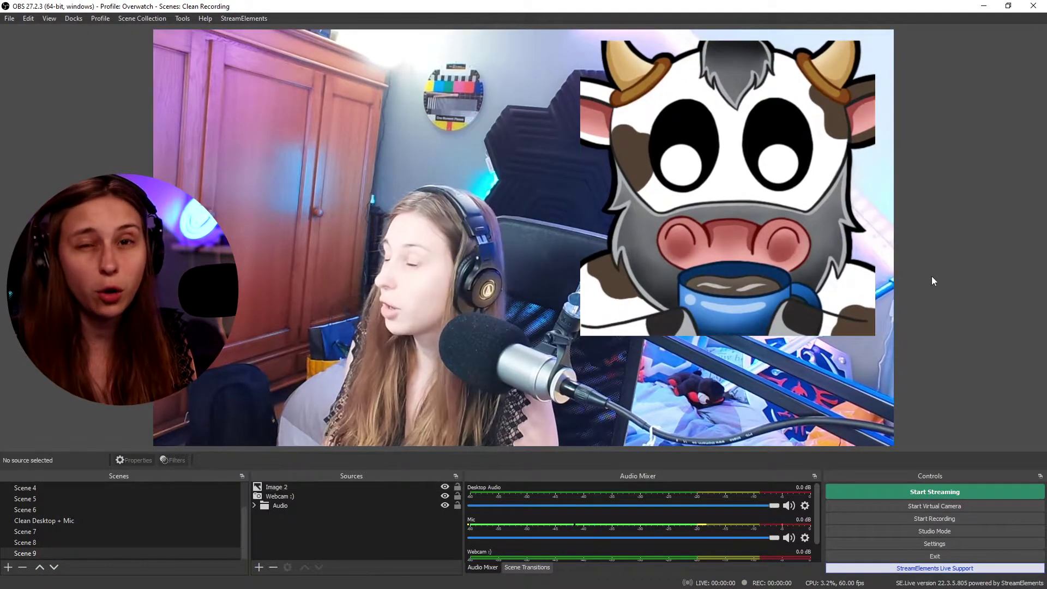
# Group the Image 2 and "Webcam :)" sources together and collapse the new group
pyautogui.click(367, 486)
pyautogui.keyDown('ctrl'); pyautogui.click(361, 495); pyautogui.keyUp('ctrl')
pyautogui.rightClick(327, 490)
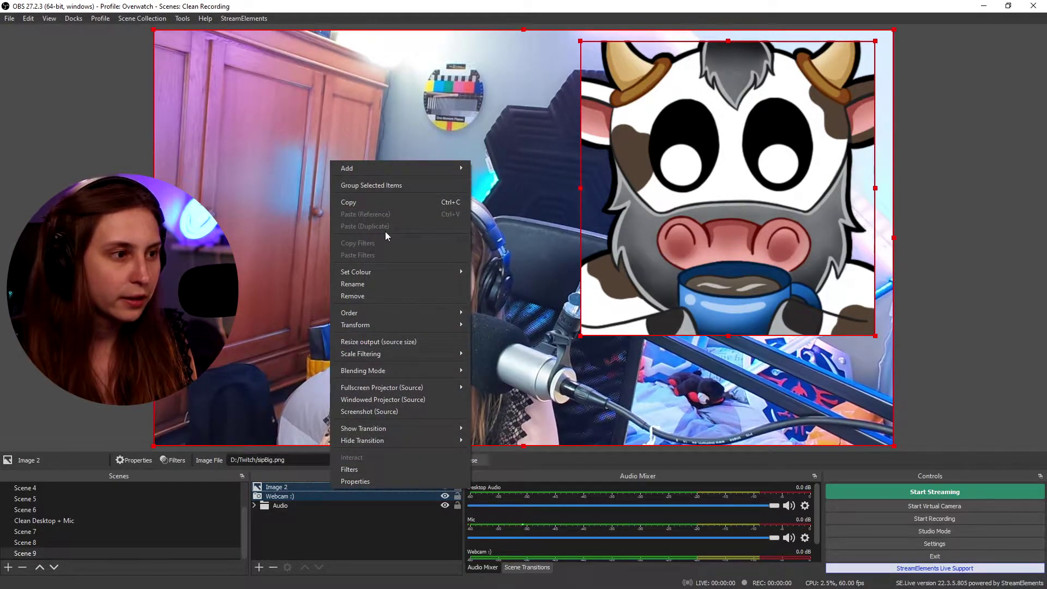
pyautogui.click(403, 186)
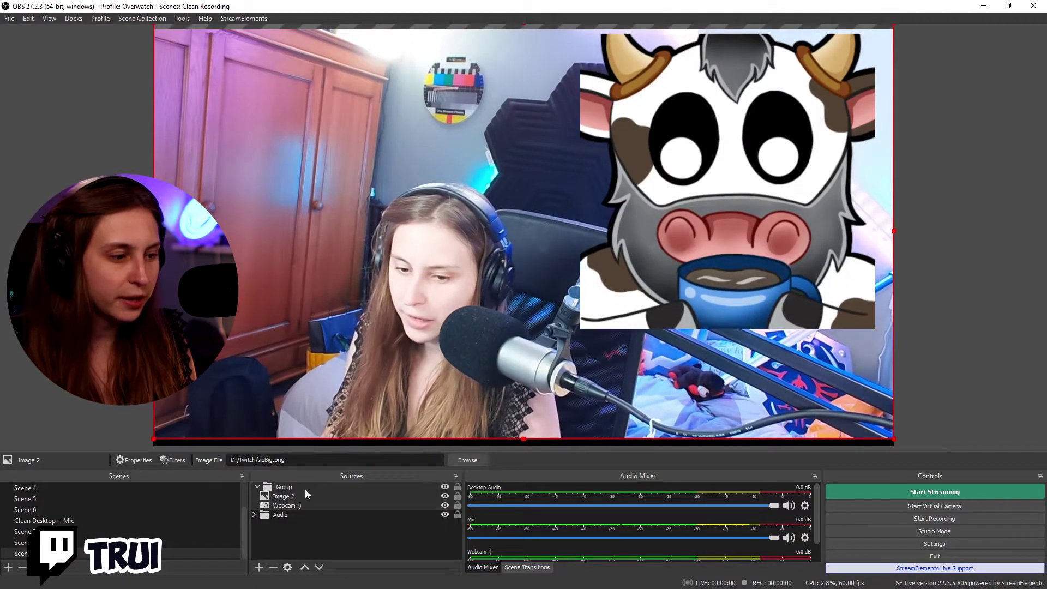
pyautogui.click(258, 488)
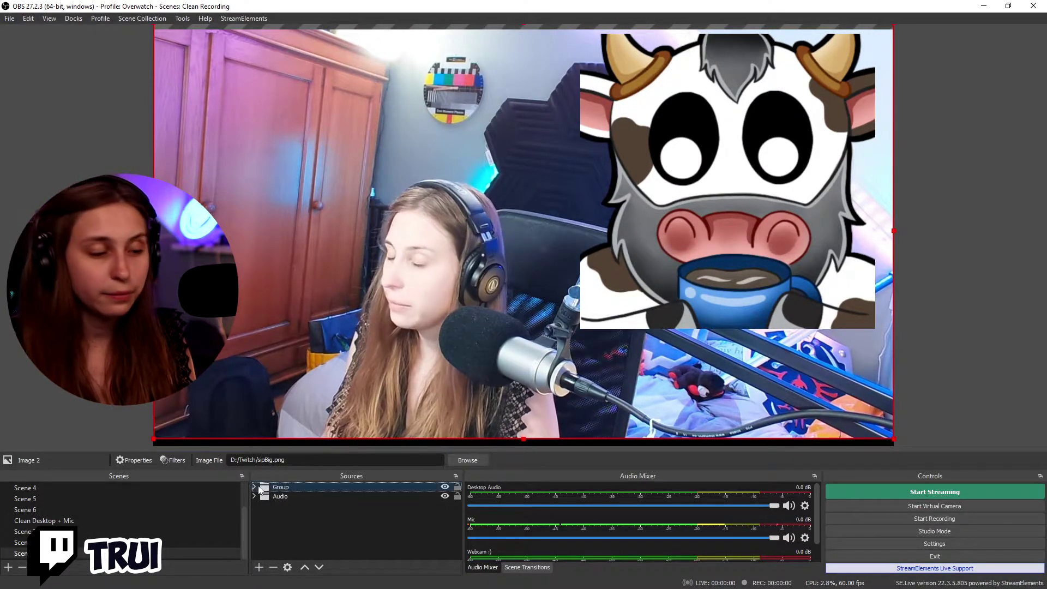
pyautogui.click(254, 486)
pyautogui.click(254, 485)
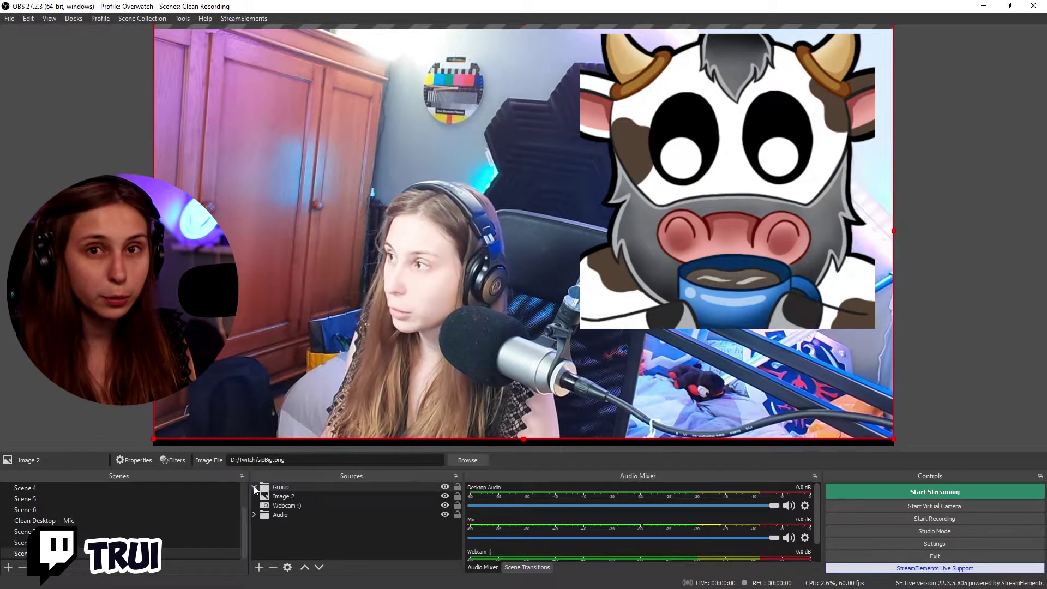
pyautogui.click(254, 486)
# Rename the group containing the image and the webcam as Webcam
pyautogui.rightClick(285, 489)
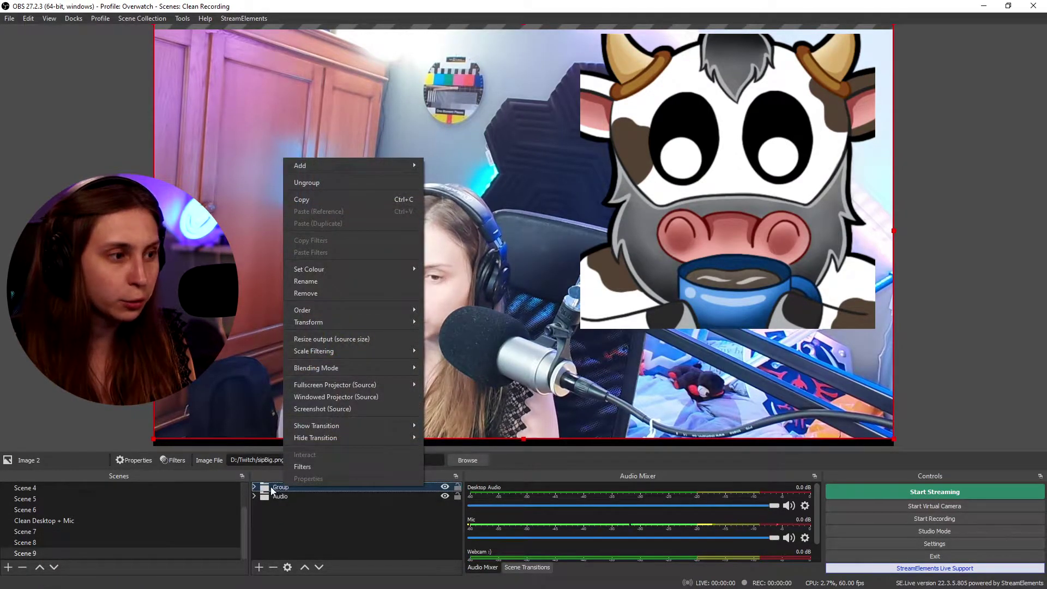
pyautogui.click(322, 281)
pyautogui.write('Webcam')
pyautogui.press('Return')
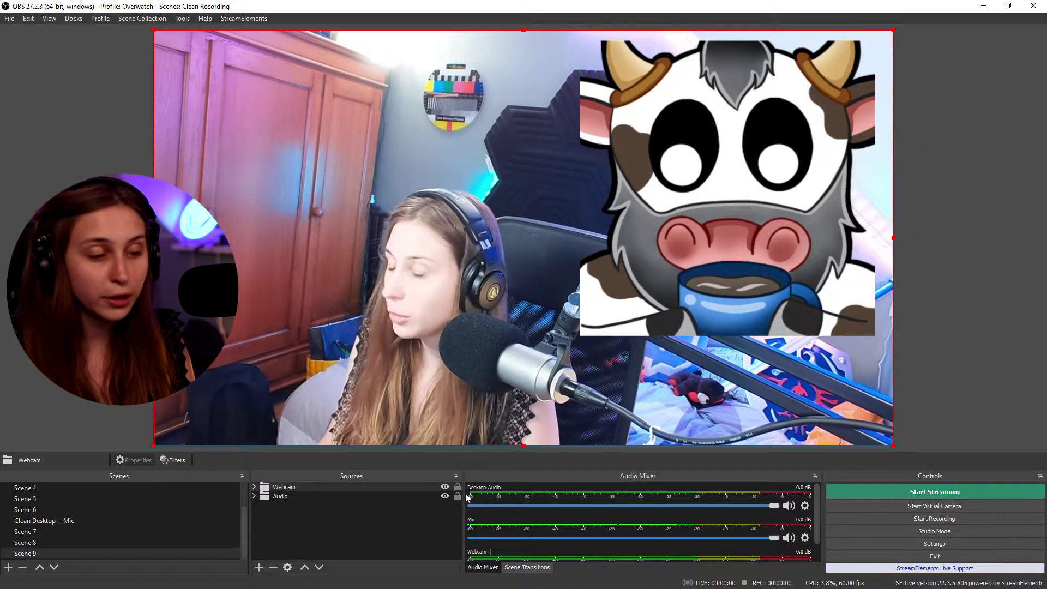
# Expand the Webcam group and lock the Image 2 source inside it
pyautogui.click(355, 524)
pyautogui.click(255, 487)
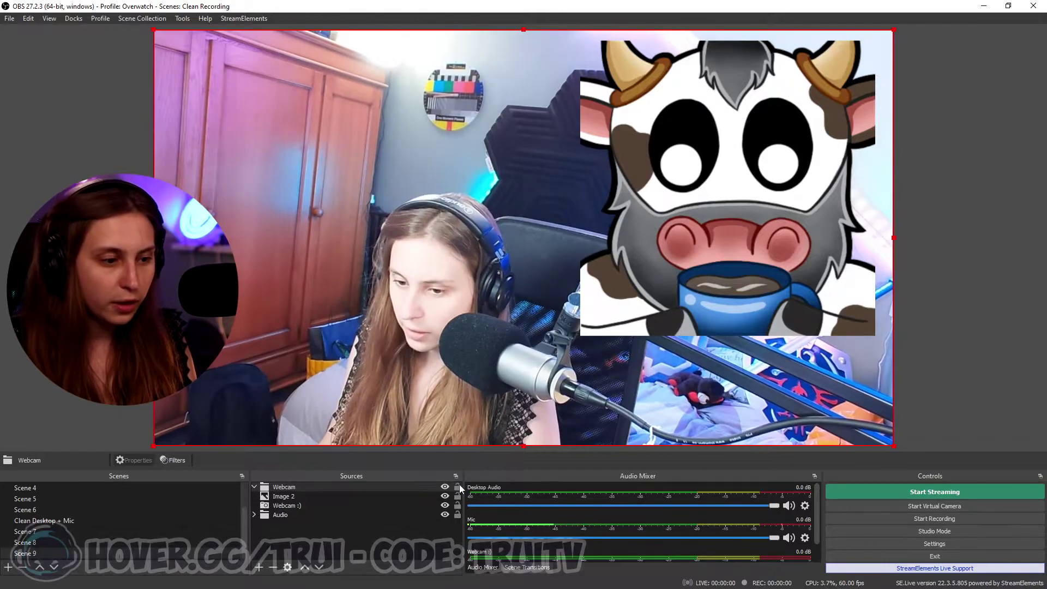
pyautogui.click(457, 487)
pyautogui.click(457, 497)
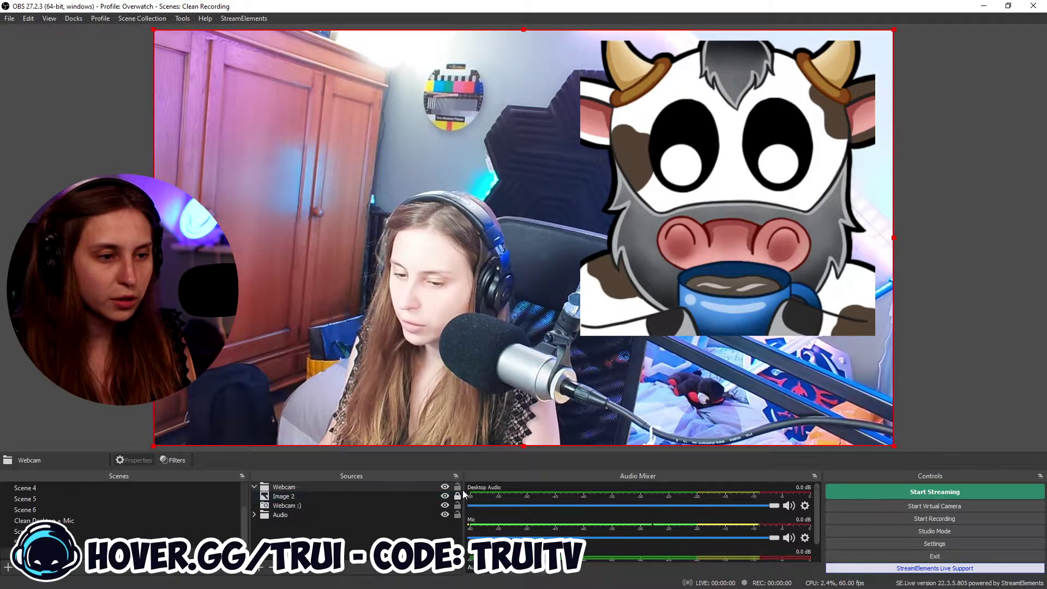
# Move the Webcam group slightly up and to the left on the canvas, and select its "Webcam :)" source
pyautogui.moveTo(709, 226)
pyautogui.mouseDown()
pyautogui.moveTo(658, 252)
pyautogui.moveTo(731, 256)
pyautogui.moveTo(683, 218)
pyautogui.moveTo(696, 215)
pyautogui.mouseUp()
pyautogui.click(327, 497)
pyautogui.click(332, 505)
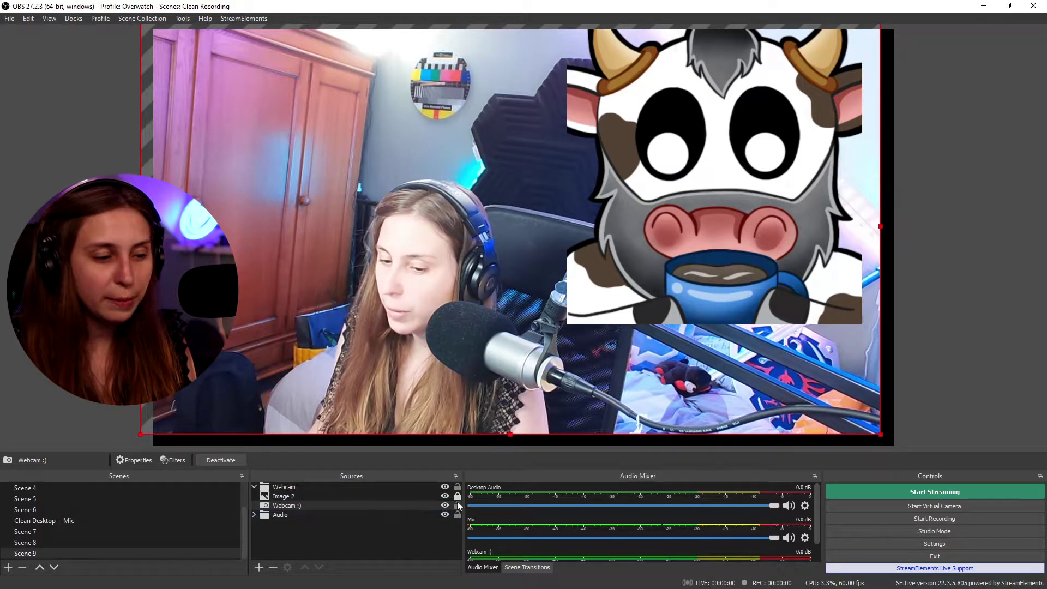
# Move the "Webcam :)" source on its own within the canvas, and fit it to the screen
pyautogui.click(398, 497)
pyautogui.click(457, 496)
pyautogui.click(404, 505)
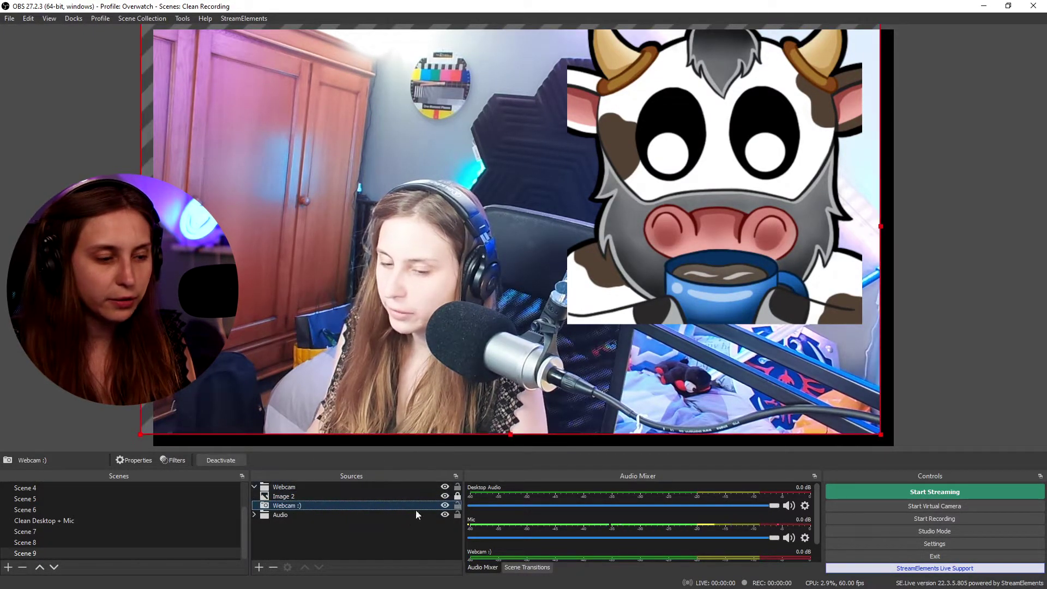
pyautogui.moveTo(470, 342); pyautogui.dragTo(475, 344)
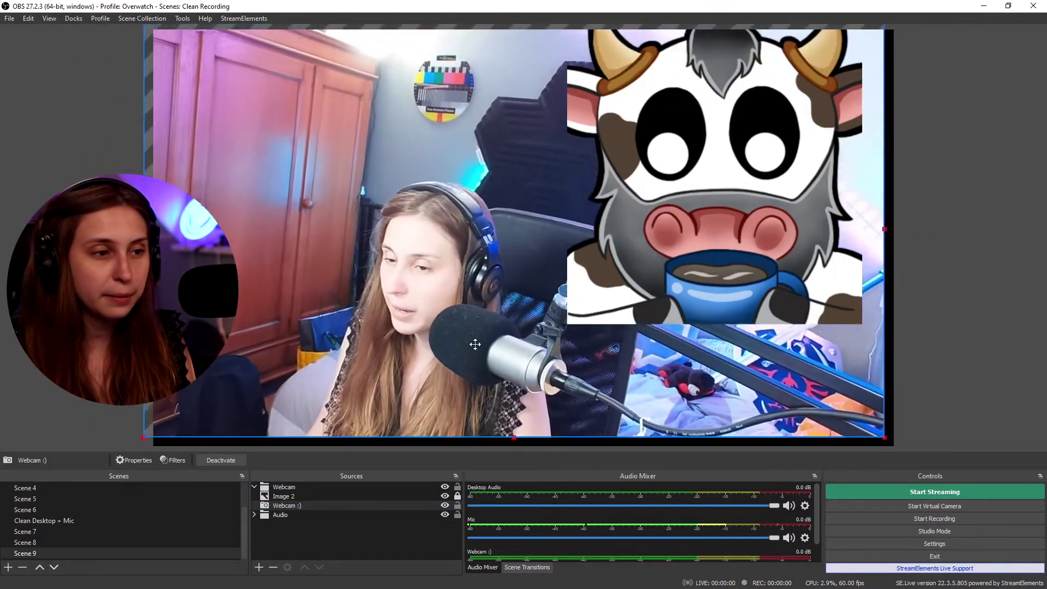
pyautogui.hotkey('ctrl', 'f')
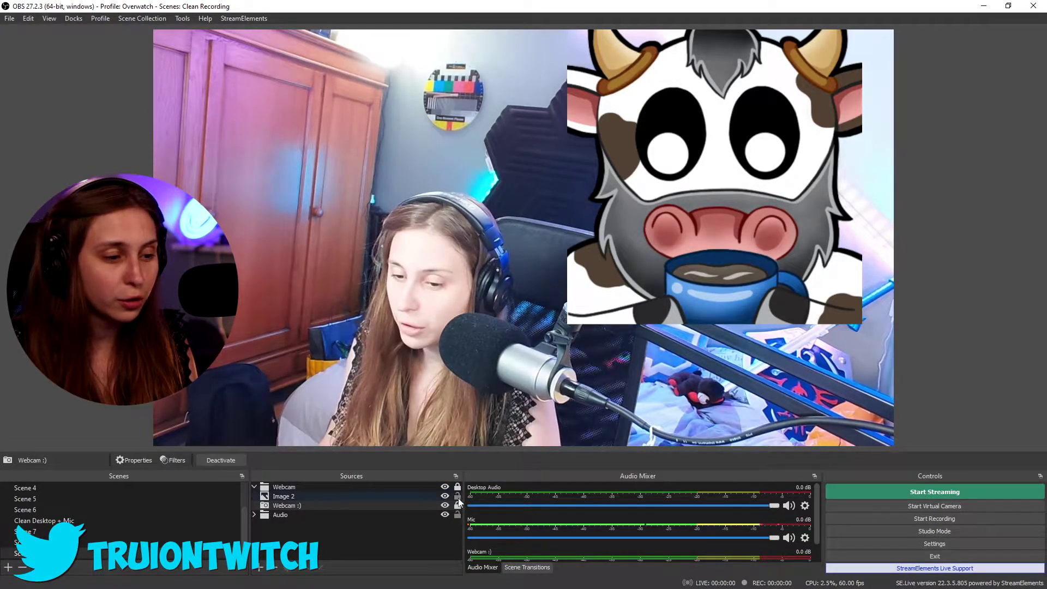
# Set the list colour of the Webcam group and its Image 2 and "Webcam :)" sources to green, and view the Audio group's colour options
pyautogui.rightClick(296, 487)
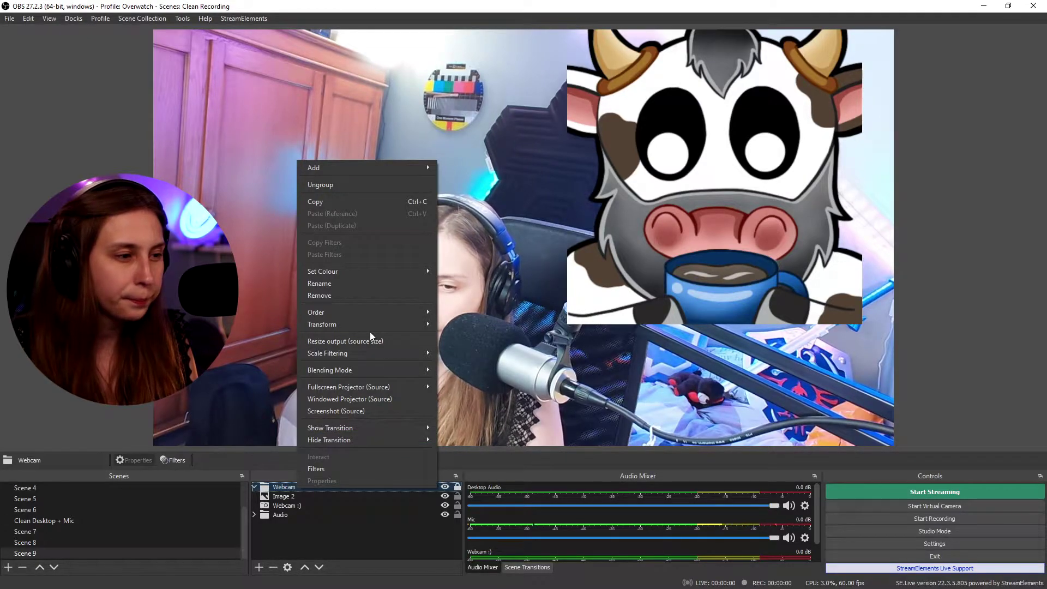
pyautogui.moveTo(371, 269)
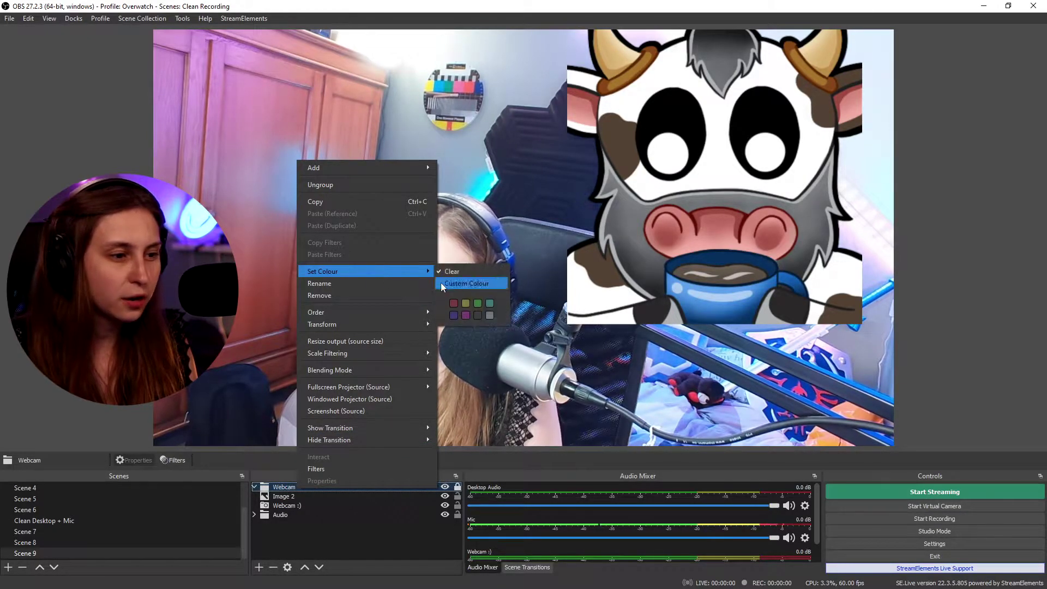
pyautogui.click(478, 303)
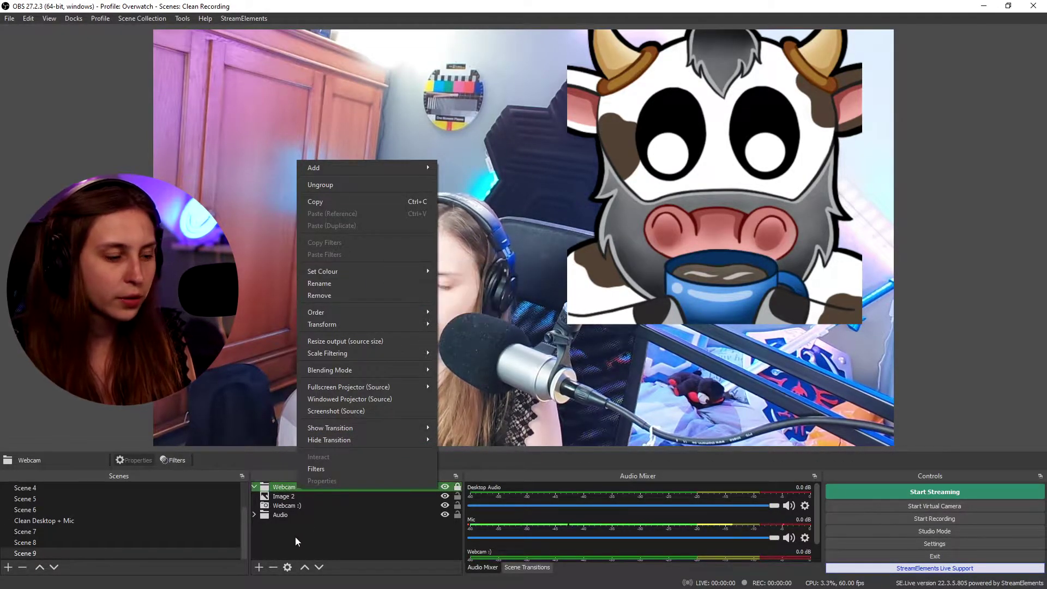
pyautogui.rightClick(290, 496)
pyautogui.moveTo(345, 277)
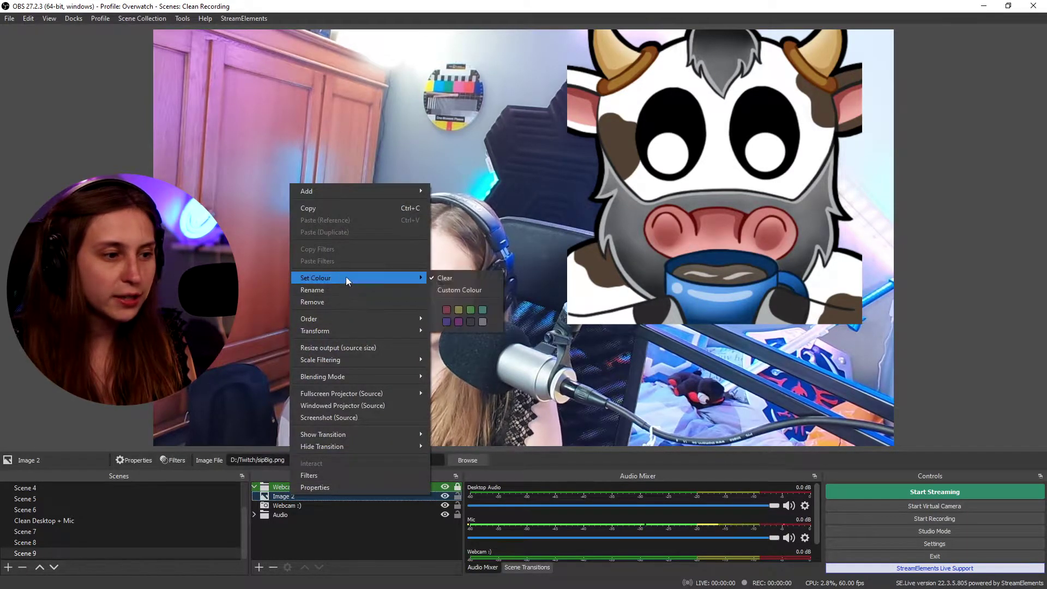
pyautogui.click(472, 311)
pyautogui.click(254, 487)
pyautogui.click(254, 487)
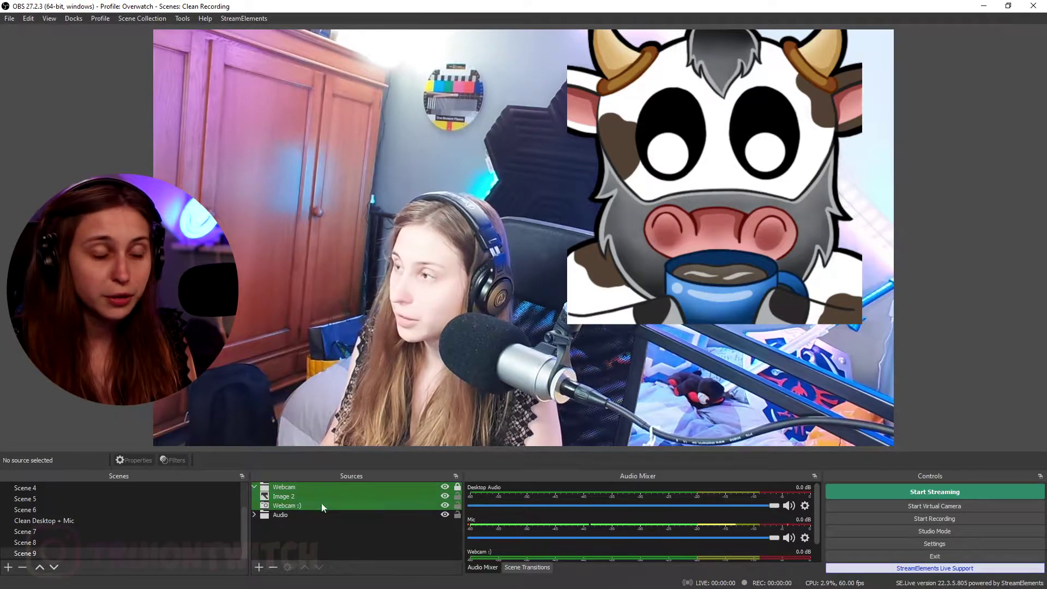
pyautogui.rightClick(341, 515)
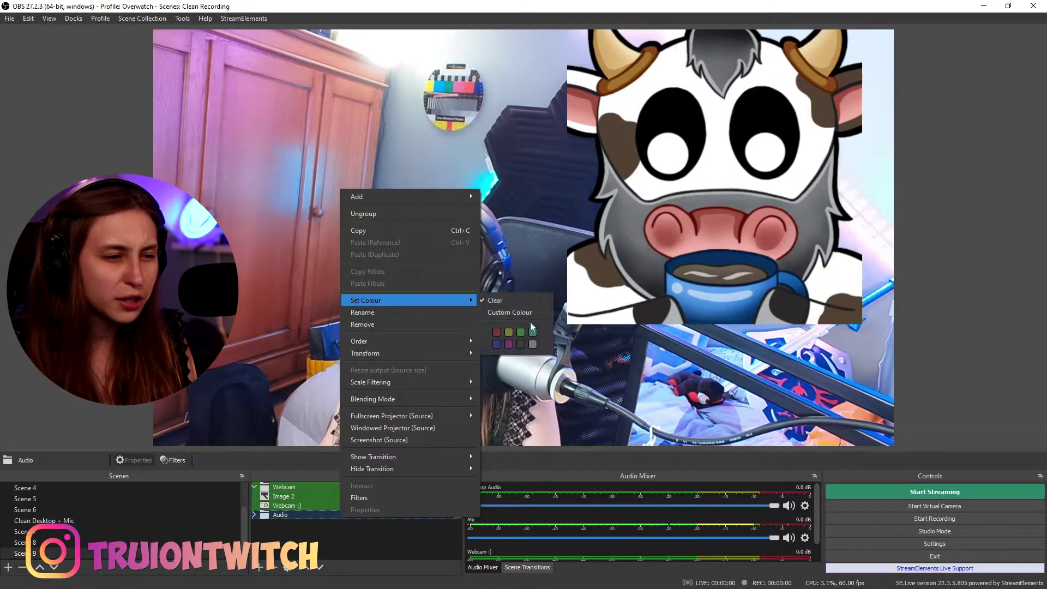
# Unlock the Webcam group, and scale it down and reposition it inside the canvas with black margins around it
pyautogui.click(457, 487)
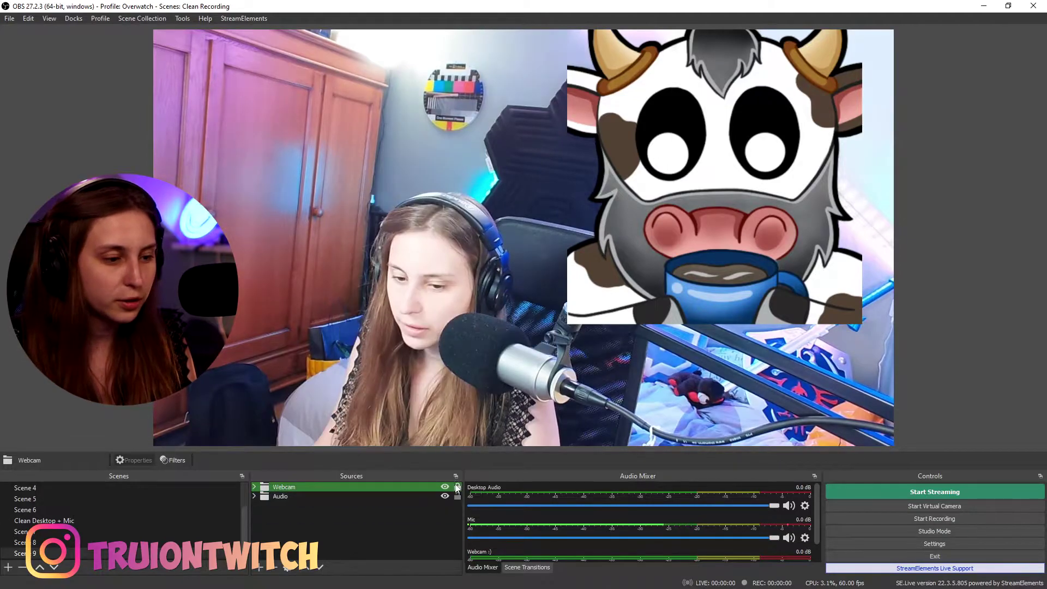
pyautogui.moveTo(502, 436); pyautogui.dragTo(449, 484)
pyautogui.moveTo(841, 74); pyautogui.dragTo(830, 93)
pyautogui.moveTo(708, 173); pyautogui.dragTo(719, 128)
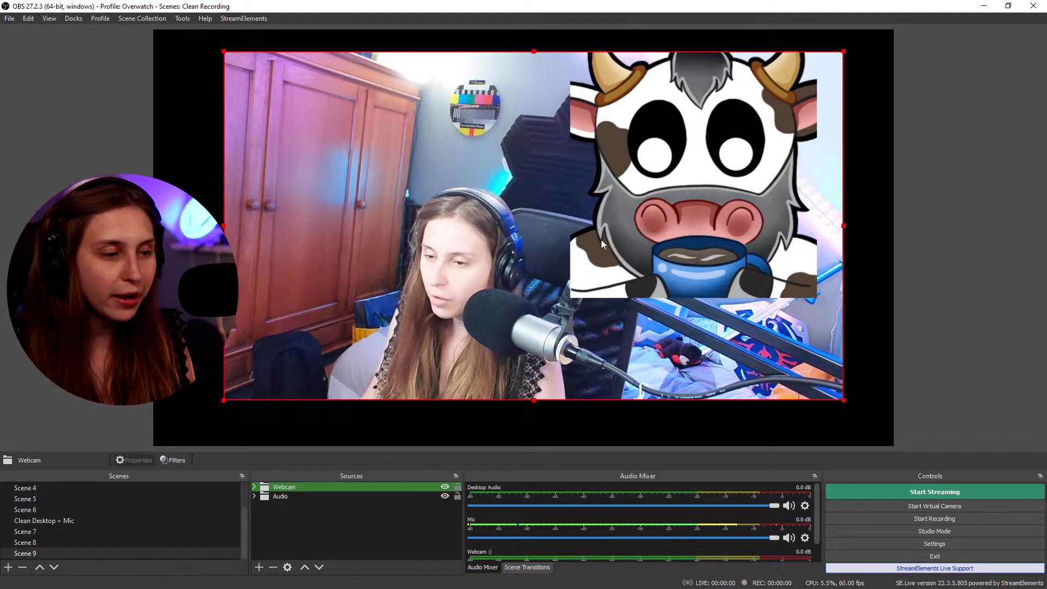
# Create a new scene named Scene 10
pyautogui.click(7, 568)
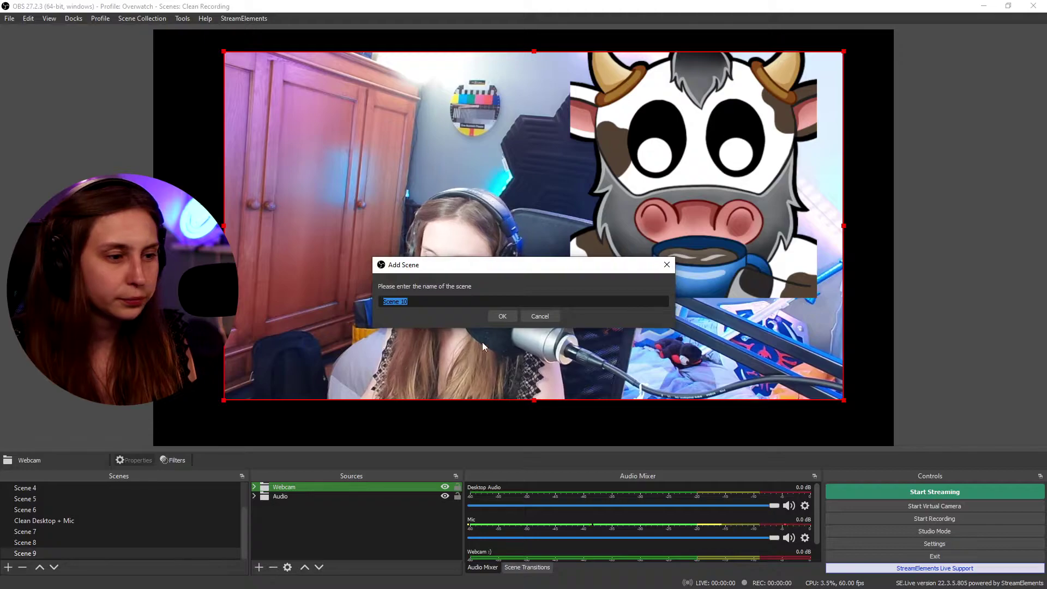
pyautogui.press('Return')
# Add the existing Webcam and Audio groups to Scene 10, and reposition the webcam group on the canvas
pyautogui.click(256, 567)
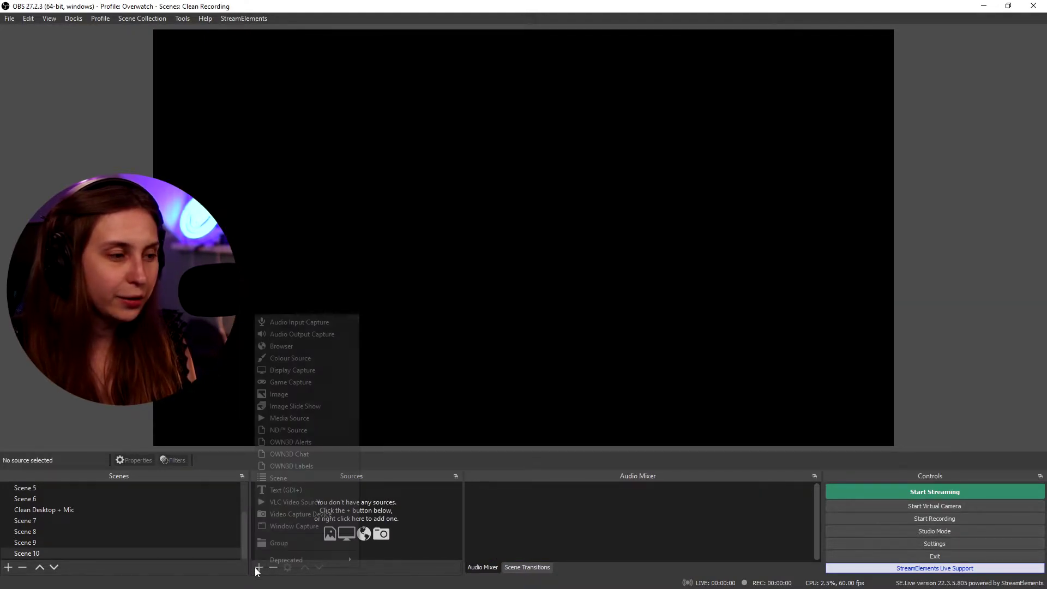
pyautogui.click(308, 545)
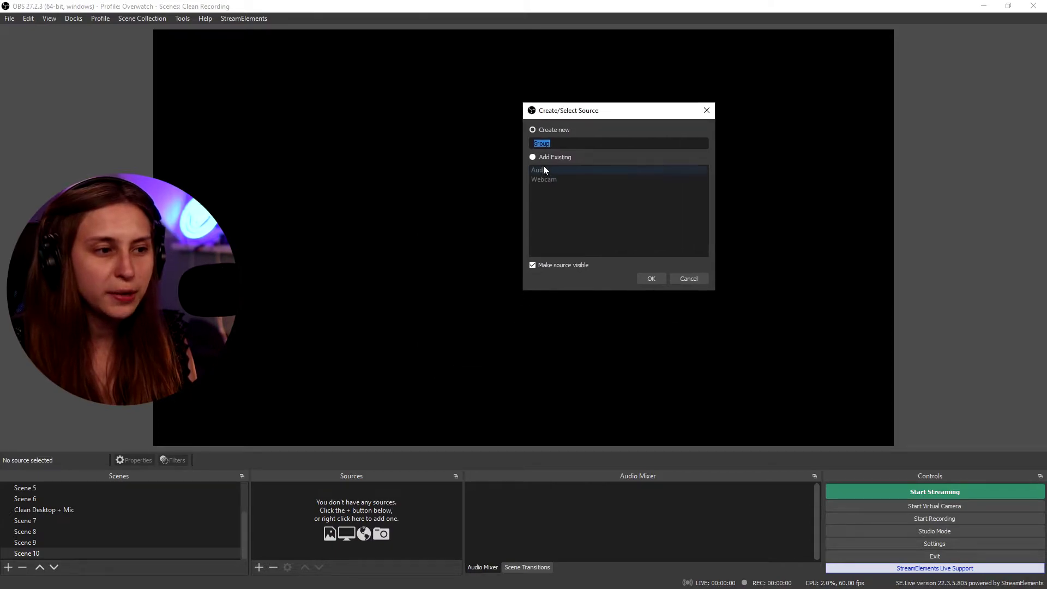
pyautogui.click(549, 160)
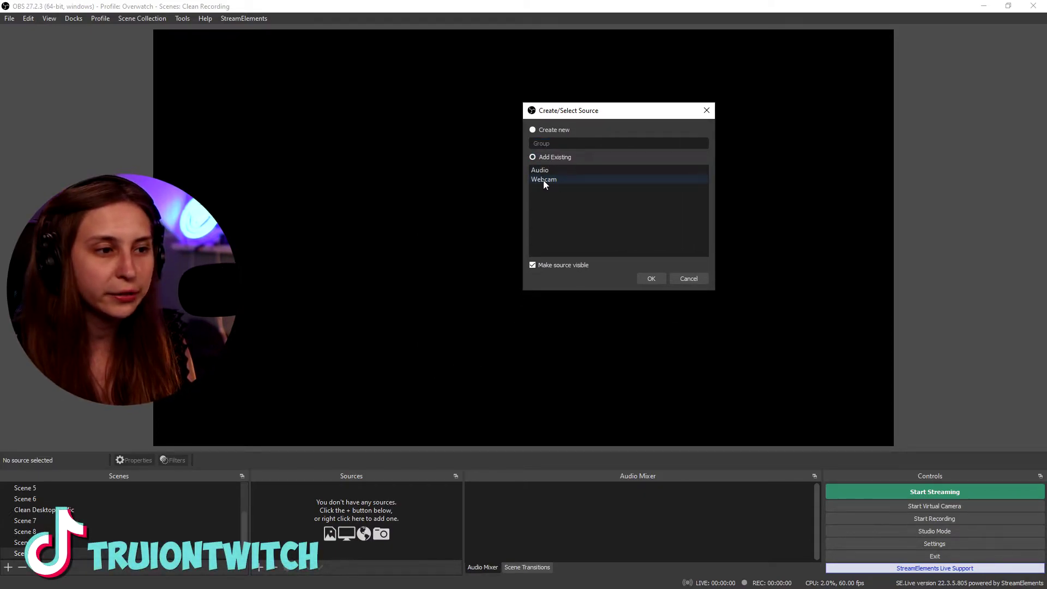
pyautogui.click(650, 279)
pyautogui.moveTo(682, 224); pyautogui.dragTo(645, 260)
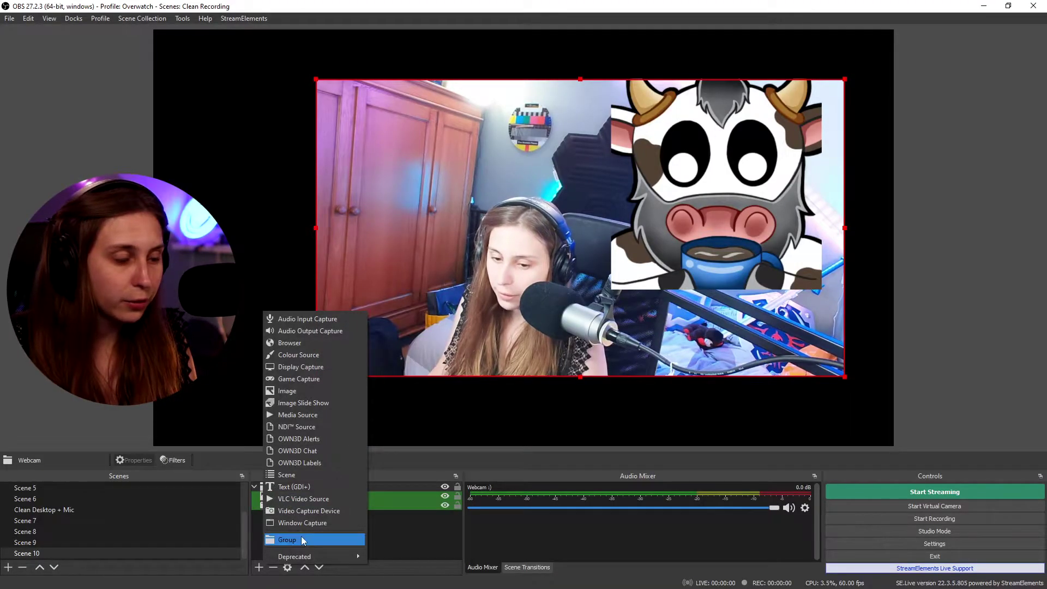
pyautogui.click(297, 539)
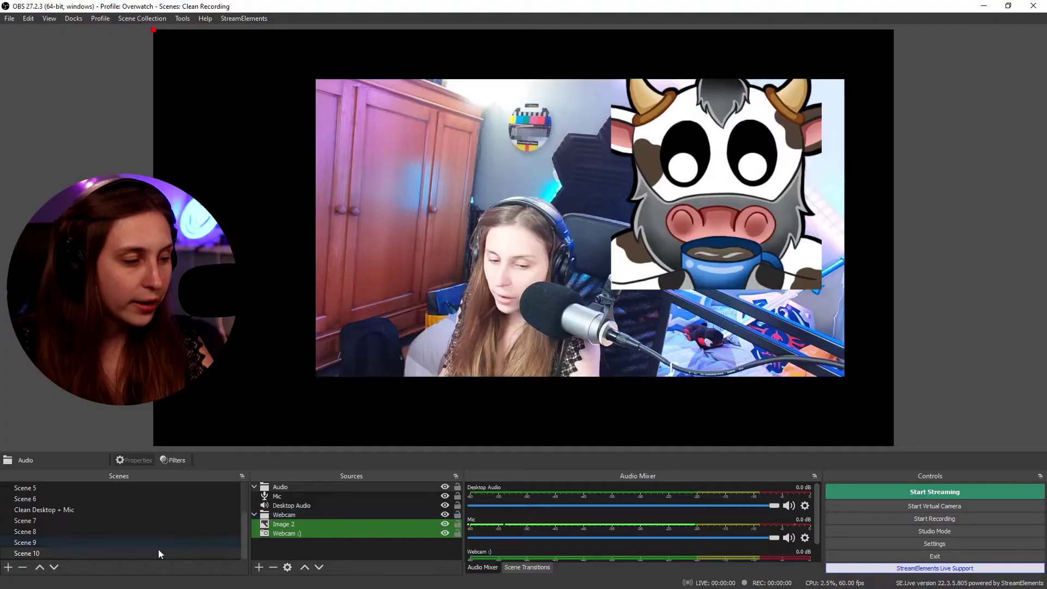
# Remove the Audio and Webcam groups from Scene 10
pyautogui.rightClick(305, 489)
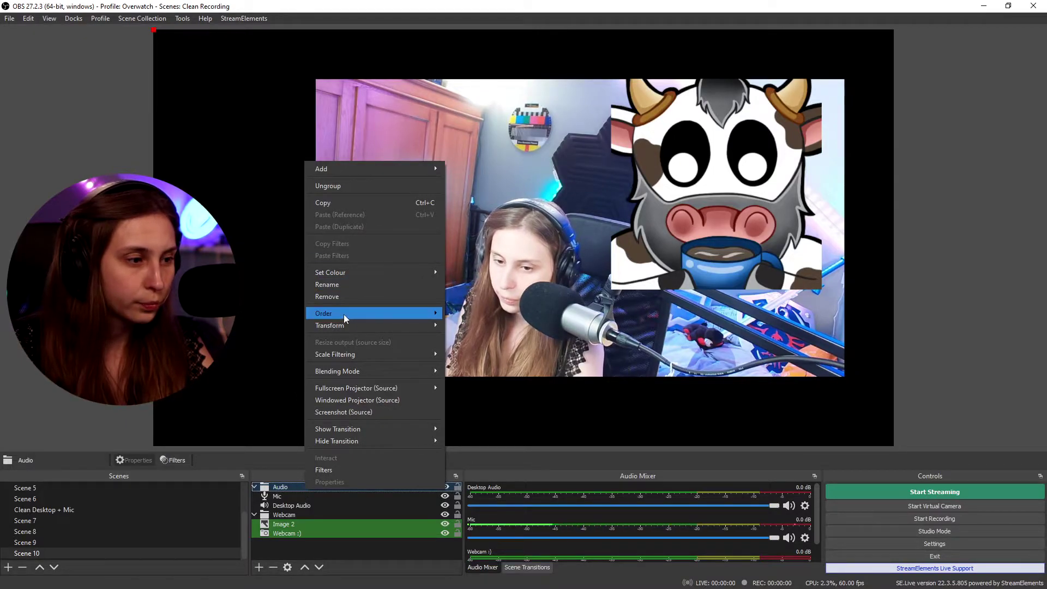
pyautogui.click(342, 297)
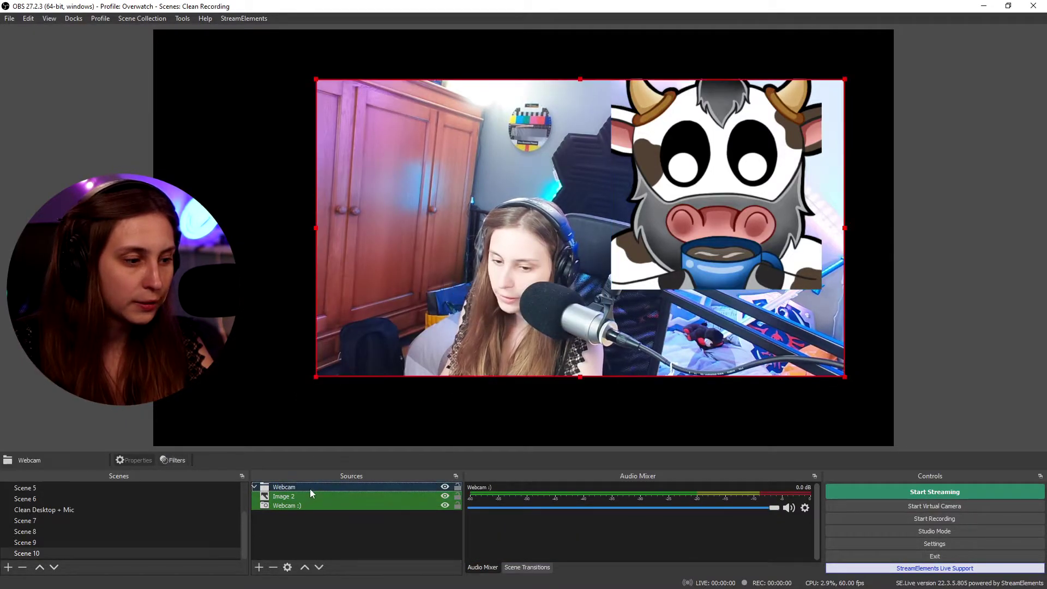
pyautogui.rightClick(310, 489)
pyautogui.click(341, 298)
pyautogui.click(553, 313)
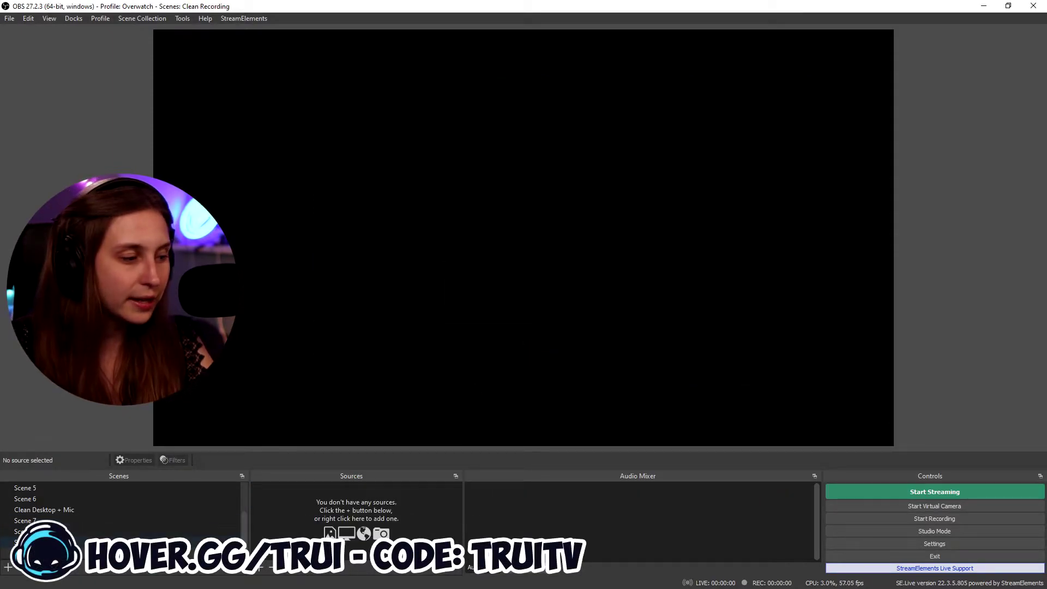
# Return to Scene 10 and add the existing Scene 9 to it as a visible scene source
pyautogui.hotkey('ctrl', 'z')
pyautogui.hotkey('ctrl', 'z')
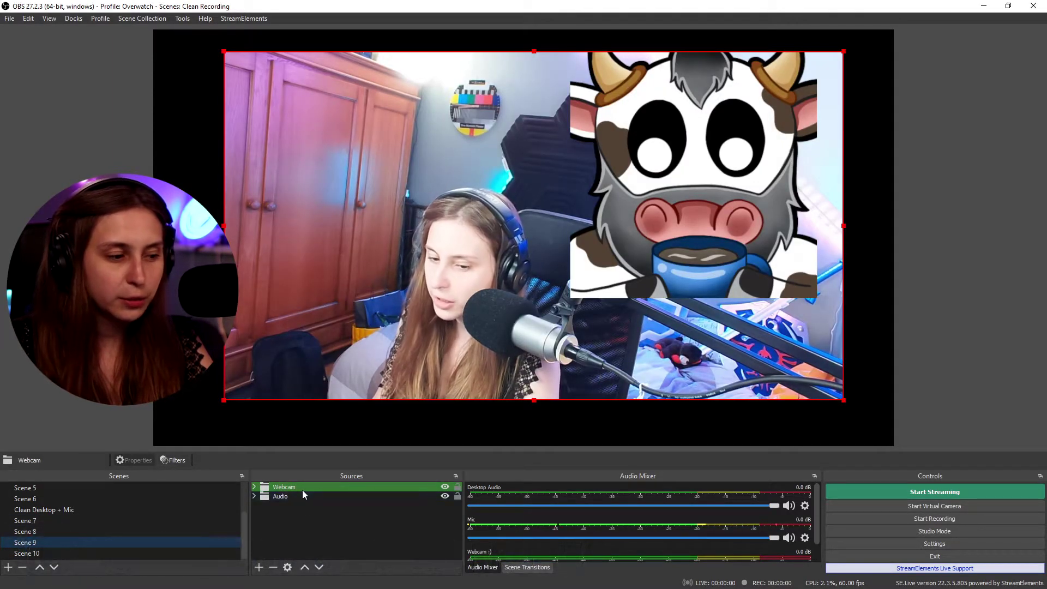
pyautogui.click(106, 554)
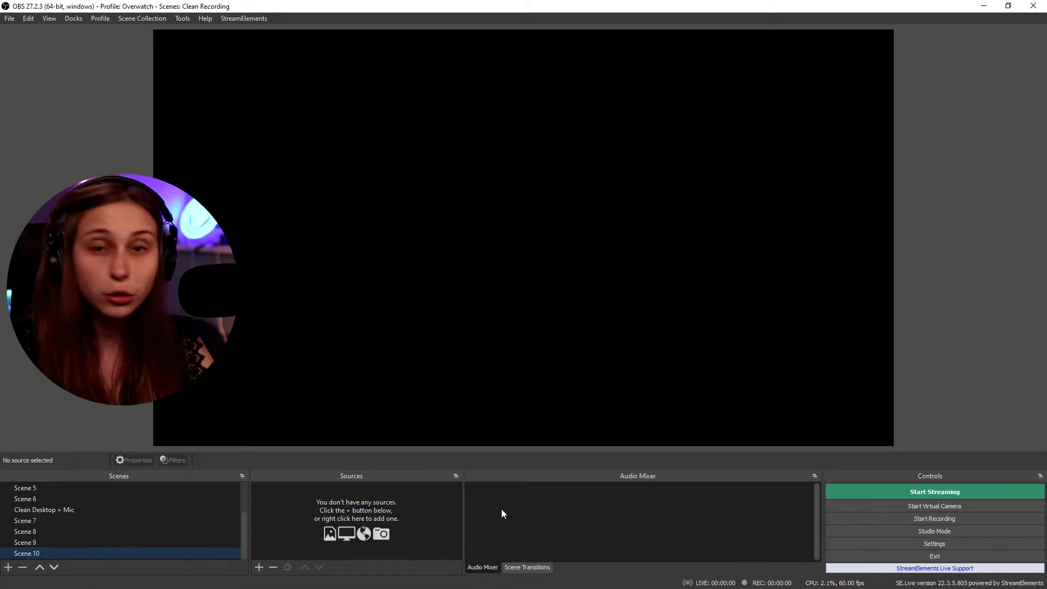
pyautogui.click(259, 567)
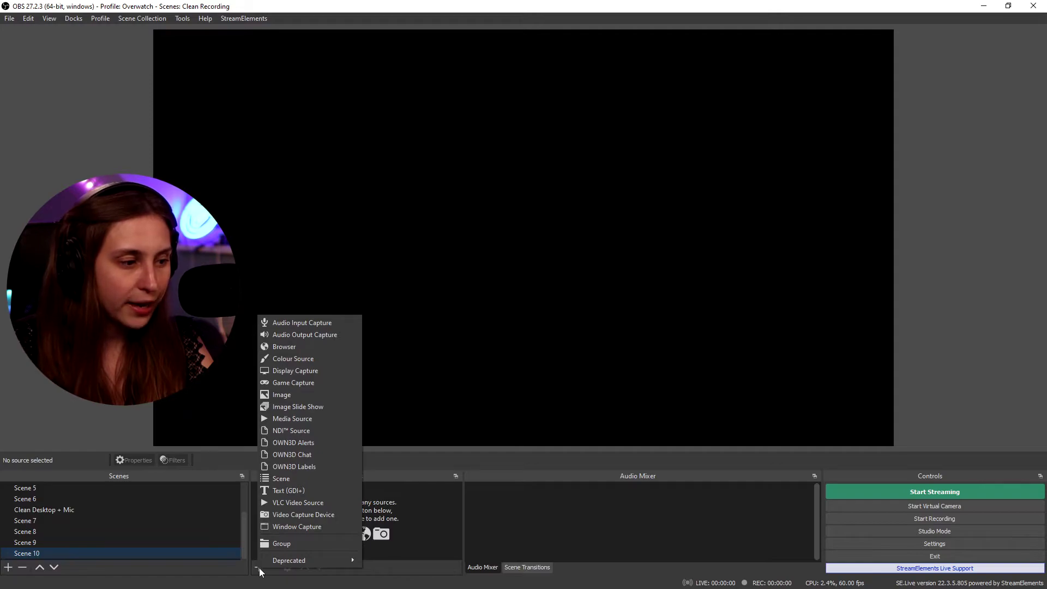
pyautogui.click(287, 478)
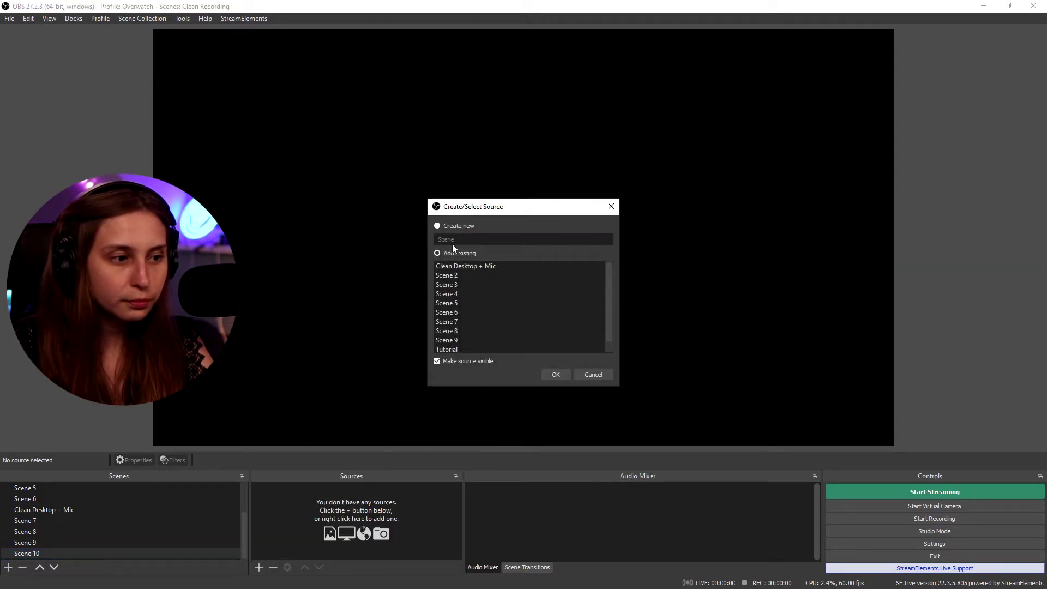
pyautogui.click(466, 332)
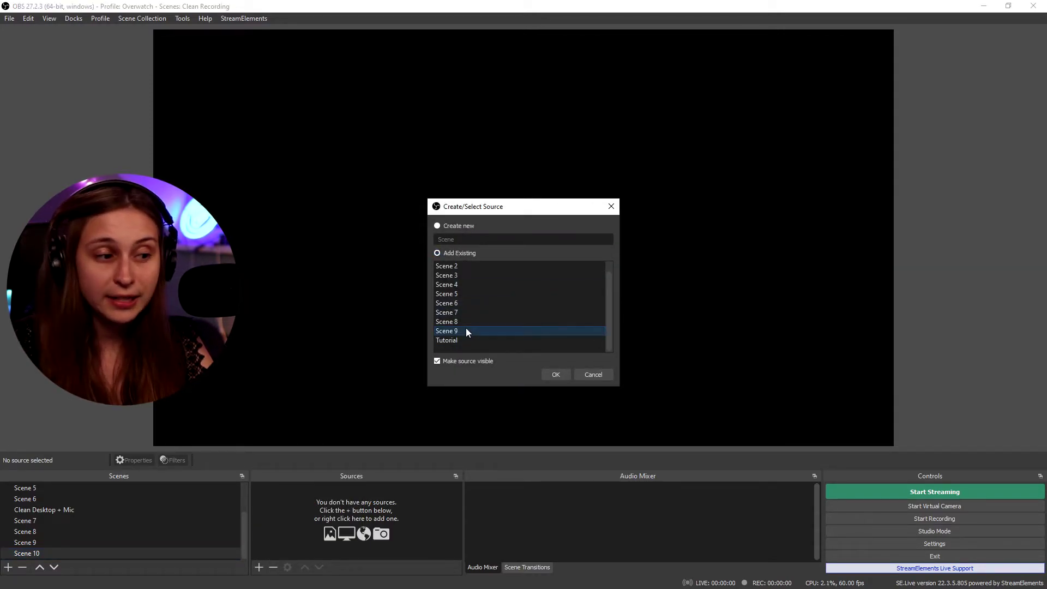
pyautogui.click(551, 375)
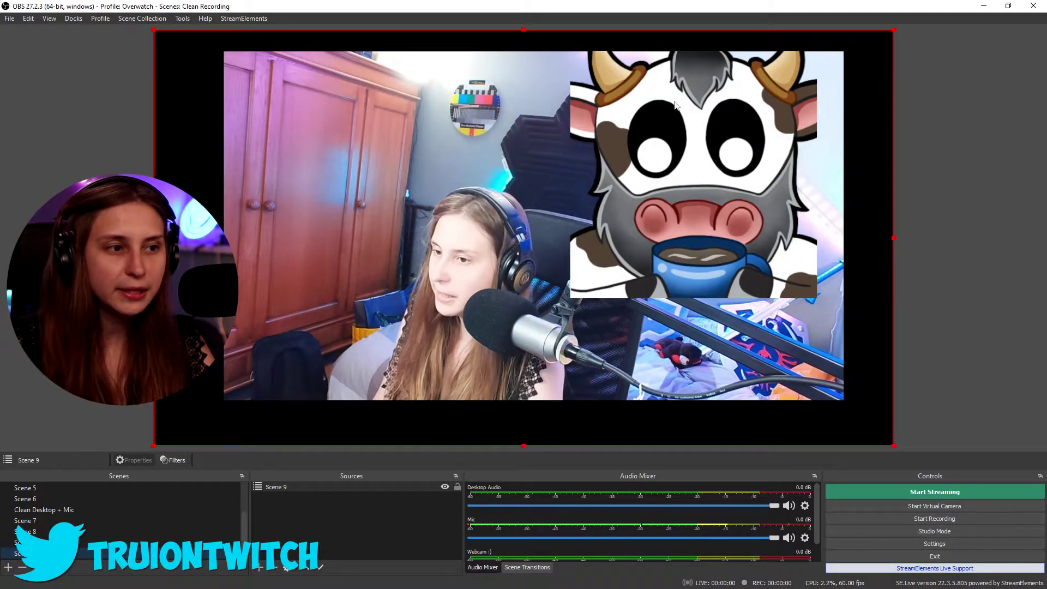
# In Scene 9, move the Webcam group slightly down and to the left on the canvas, and return to Scene 10
pyautogui.click(121, 541)
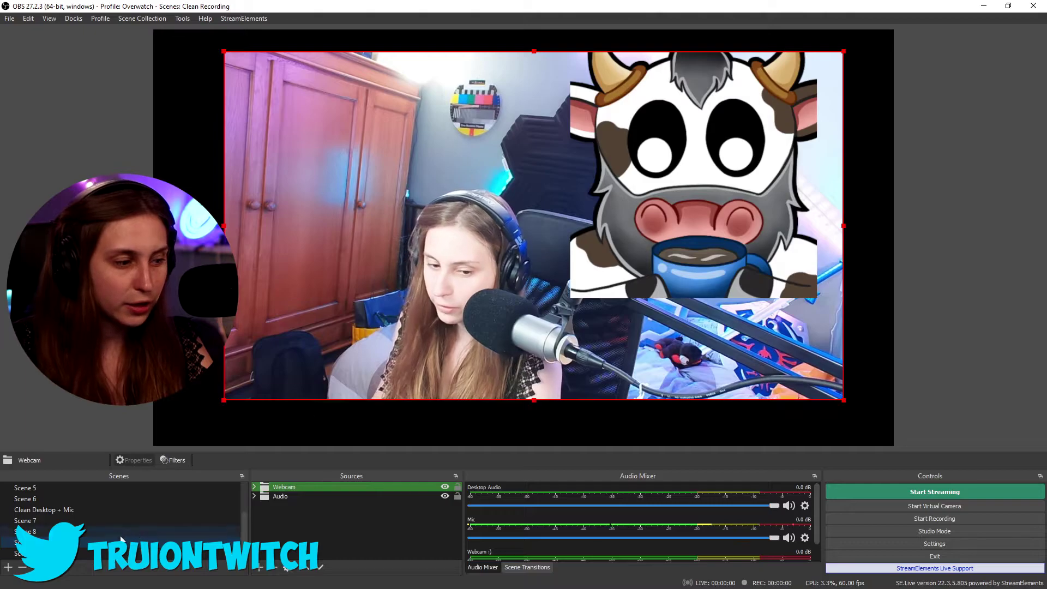
pyautogui.moveTo(581, 143); pyautogui.dragTo(590, 230)
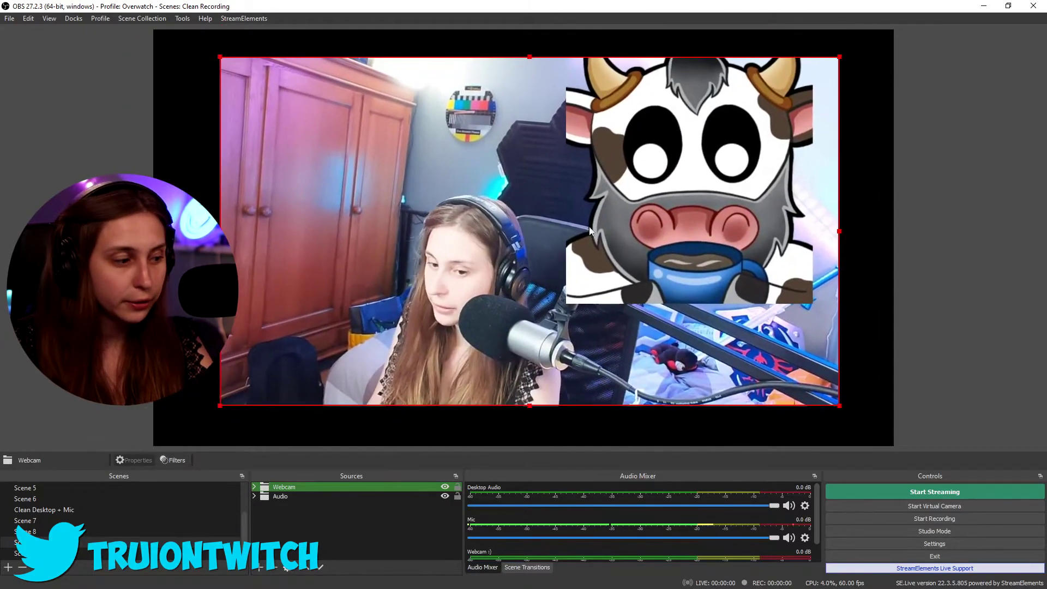
pyautogui.click(104, 556)
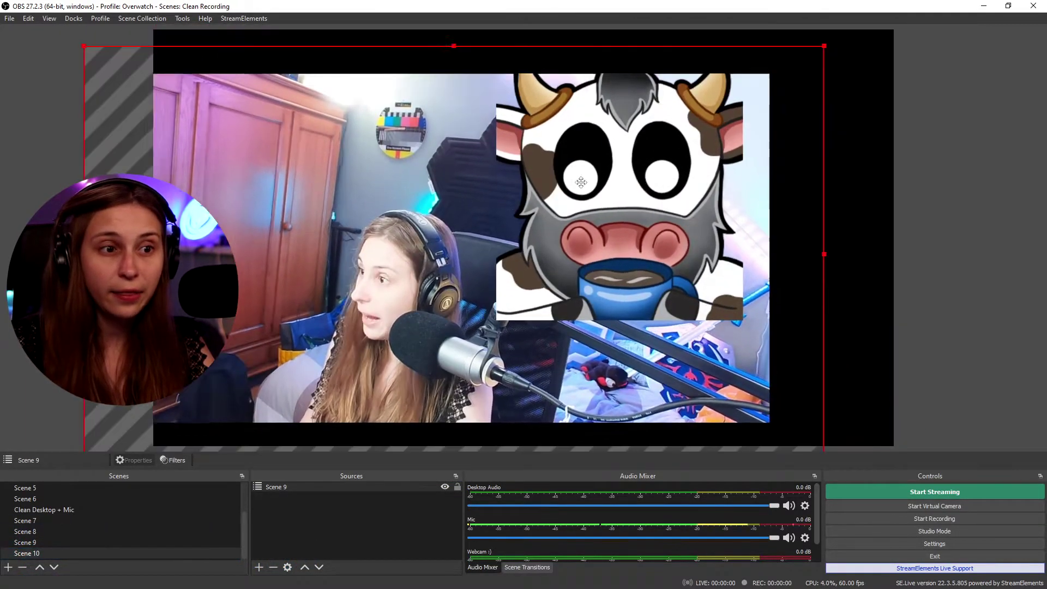
# Reposition the Scene 9 source in Scene 10 and enlarge it beyond the canvas edges until the webcam picture fills the canvas
pyautogui.moveTo(581, 182); pyautogui.dragTo(571, 232)
pyautogui.moveTo(693, 172); pyautogui.dragTo(755, 109)
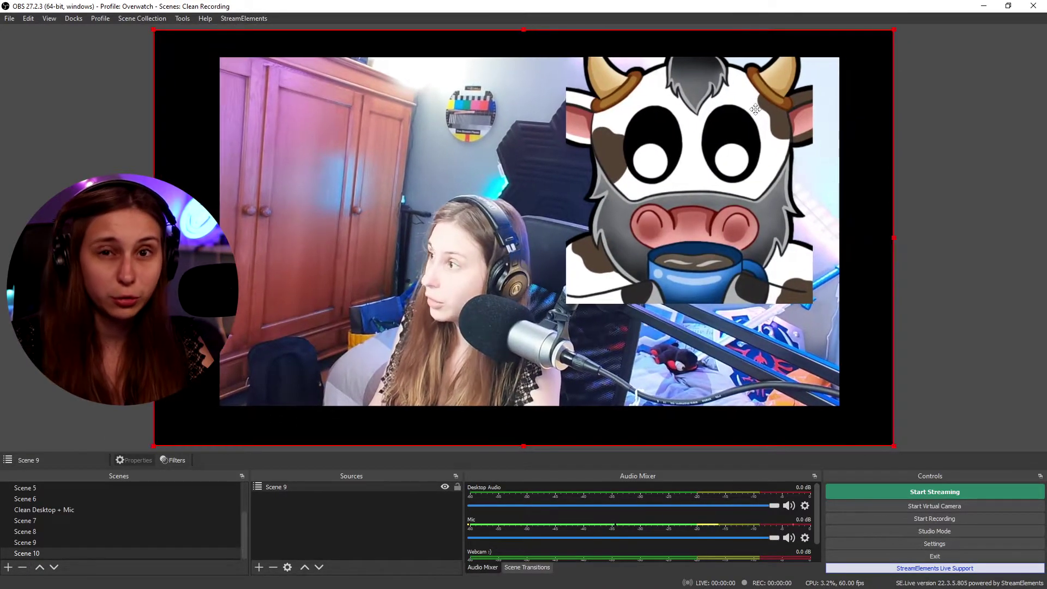
pyautogui.moveTo(896, 28); pyautogui.dragTo(934, 99)
pyautogui.moveTo(660, 293); pyautogui.dragTo(654, 294)
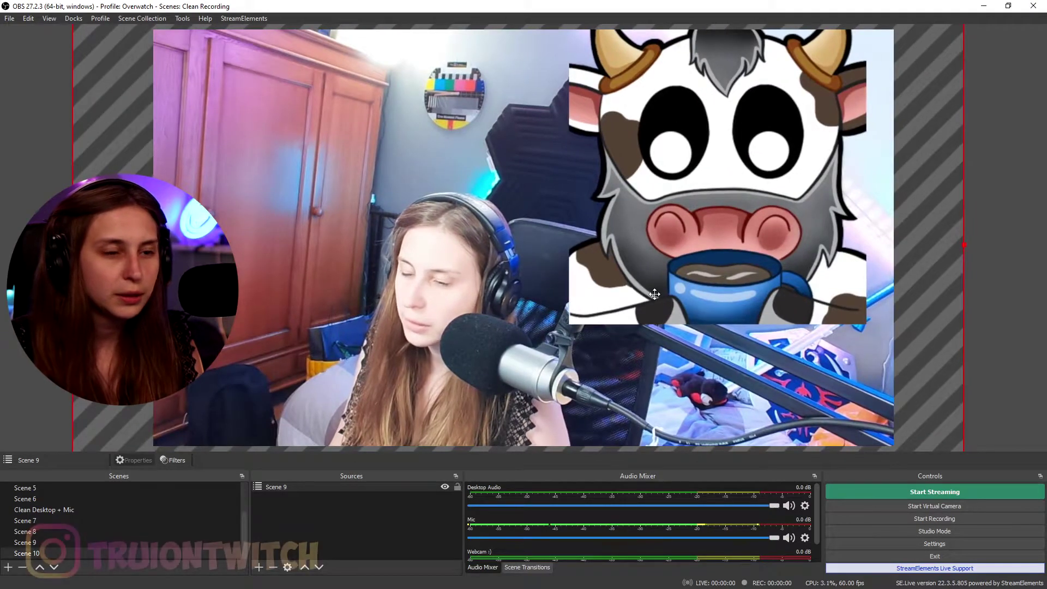
# Check the layout of Scene 9, return to Scene 10, and move the Scene 9 source down and to the left on the canvas
pyautogui.click(102, 543)
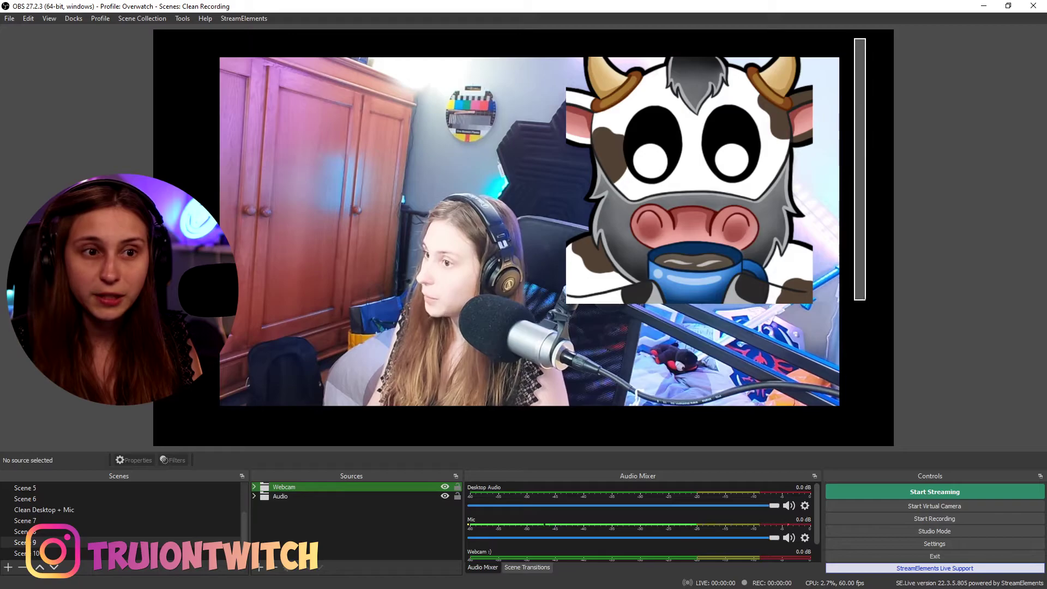
pyautogui.click(25, 553)
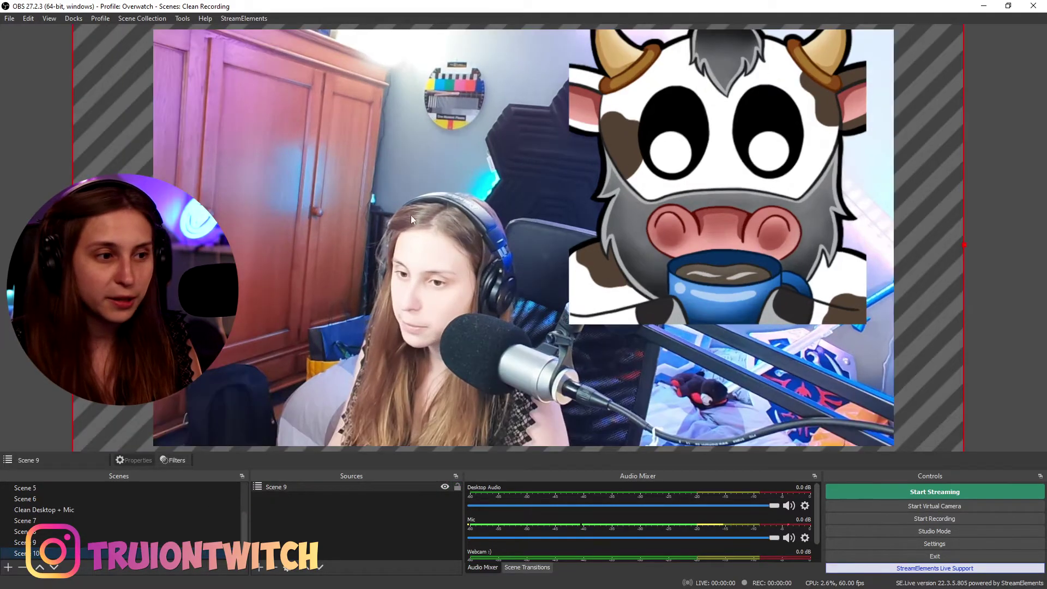
pyautogui.click(745, 220)
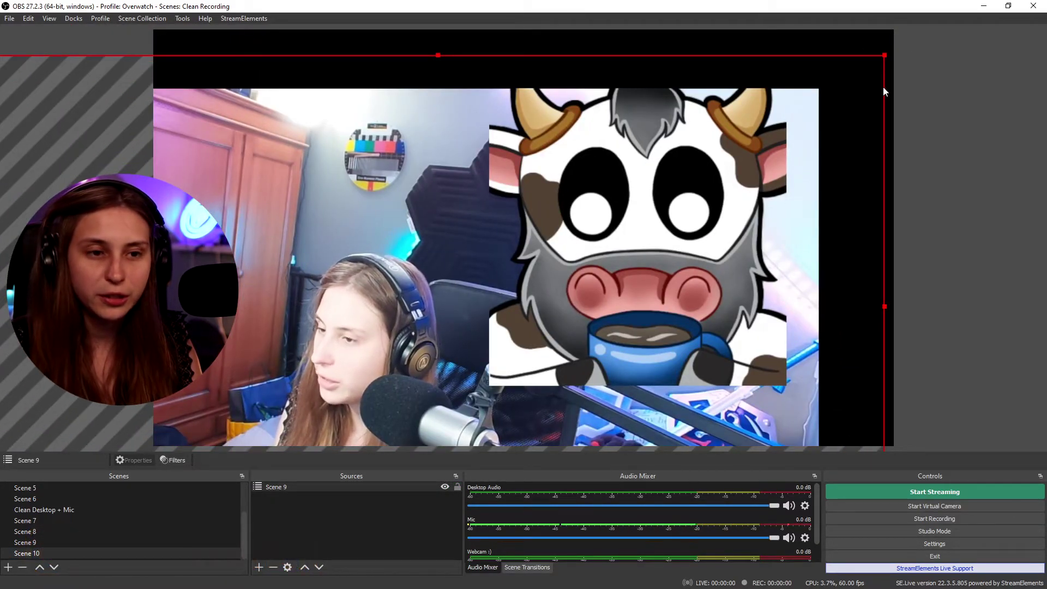
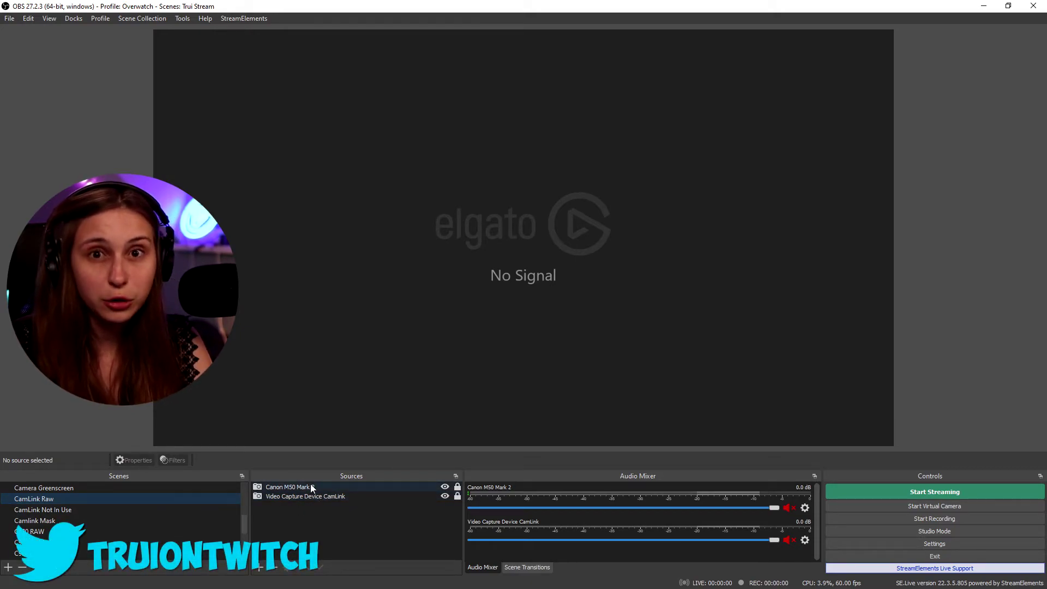
# Show the CamLink Not In Use scene and examine the available source types and the options of its nested CamLink Raw source
pyautogui.click(85, 511)
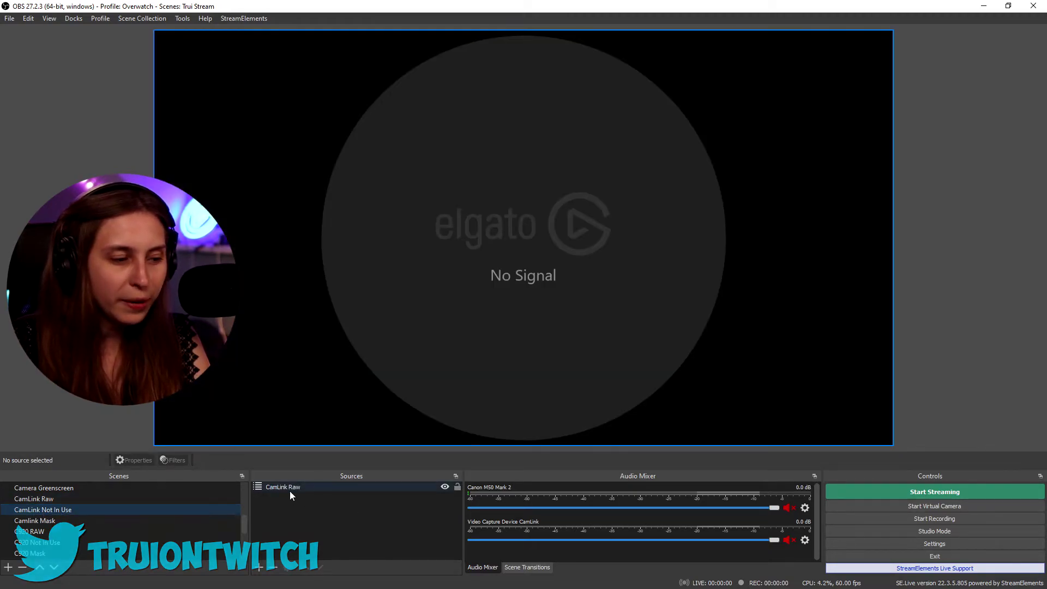
pyautogui.click(259, 568)
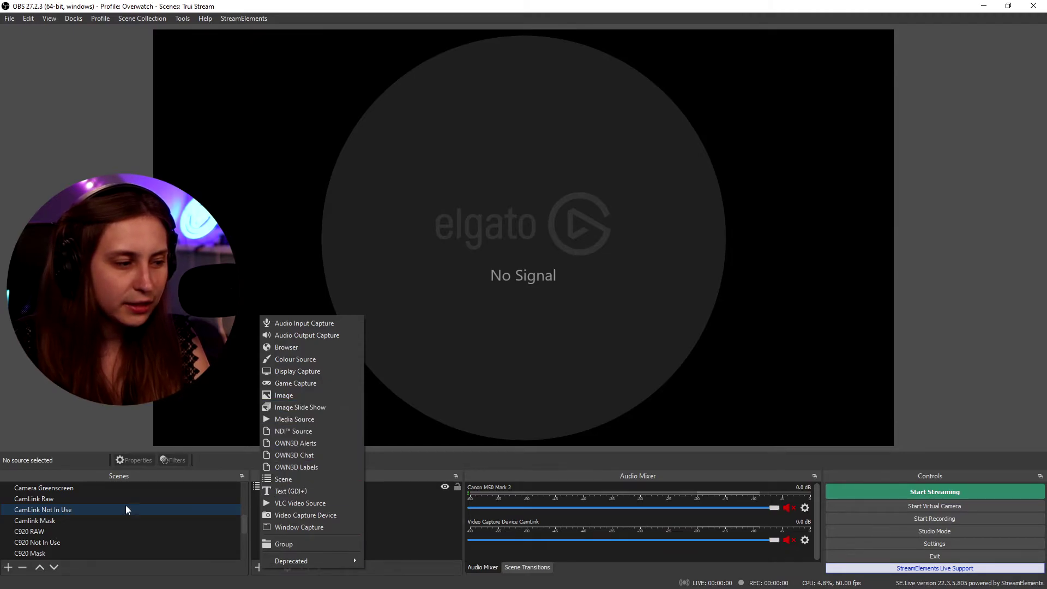
pyautogui.click(406, 533)
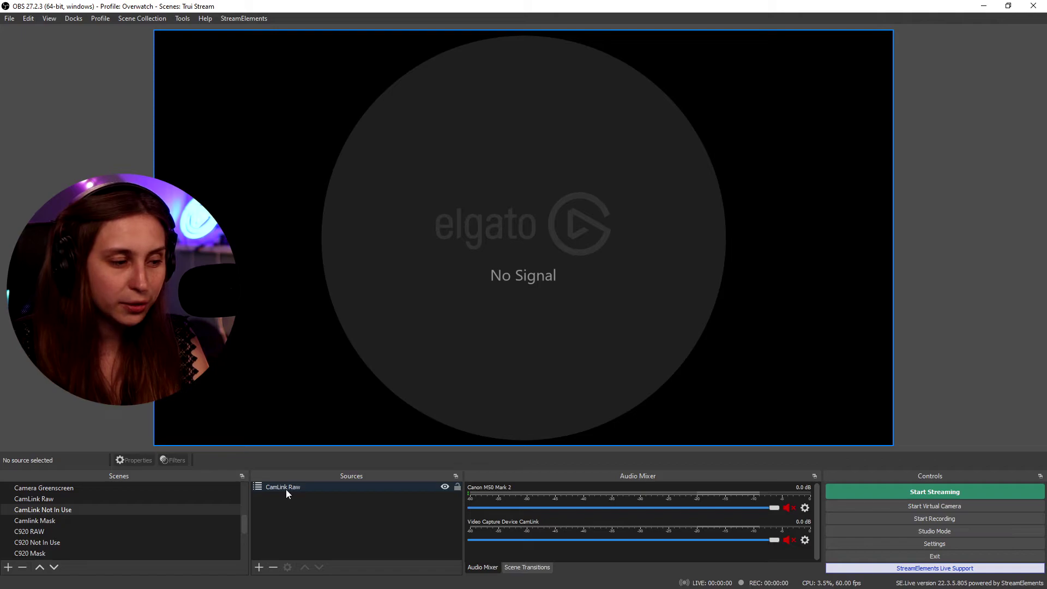
pyautogui.rightClick(309, 490)
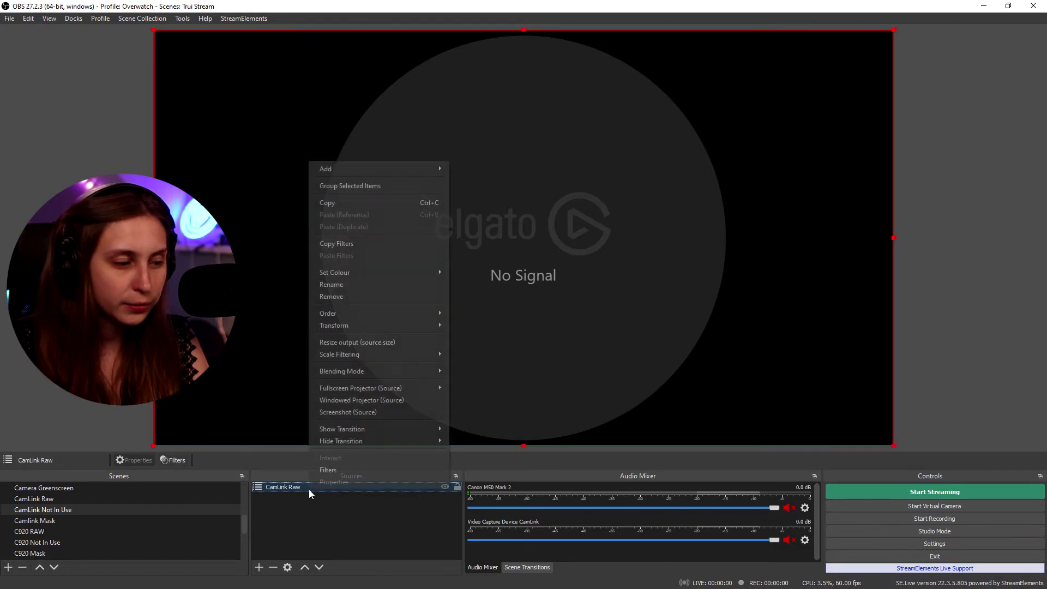
pyautogui.click(738, 54)
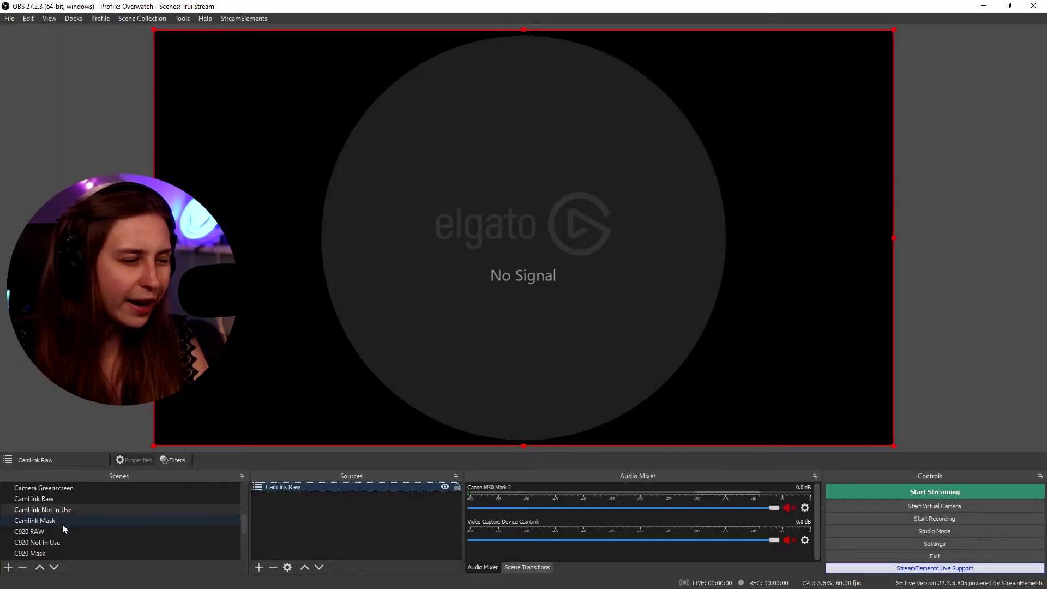
# In the Camlink Mask scene, inspect the CamLink Not In Use source's filters, switching the Image Mask/Blend filter off and on again
pyautogui.click(57, 522)
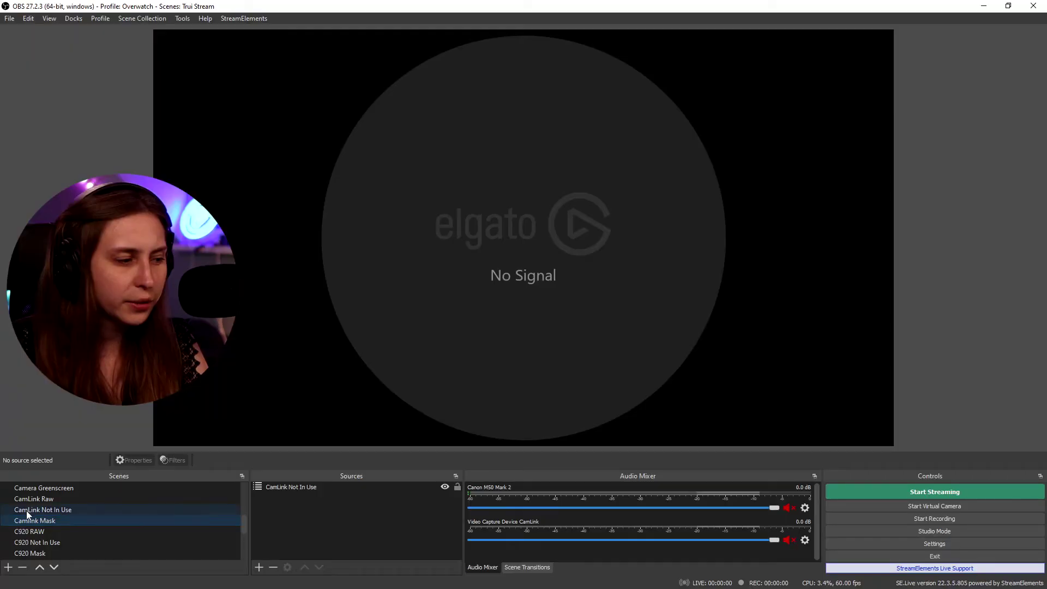
pyautogui.rightClick(302, 489)
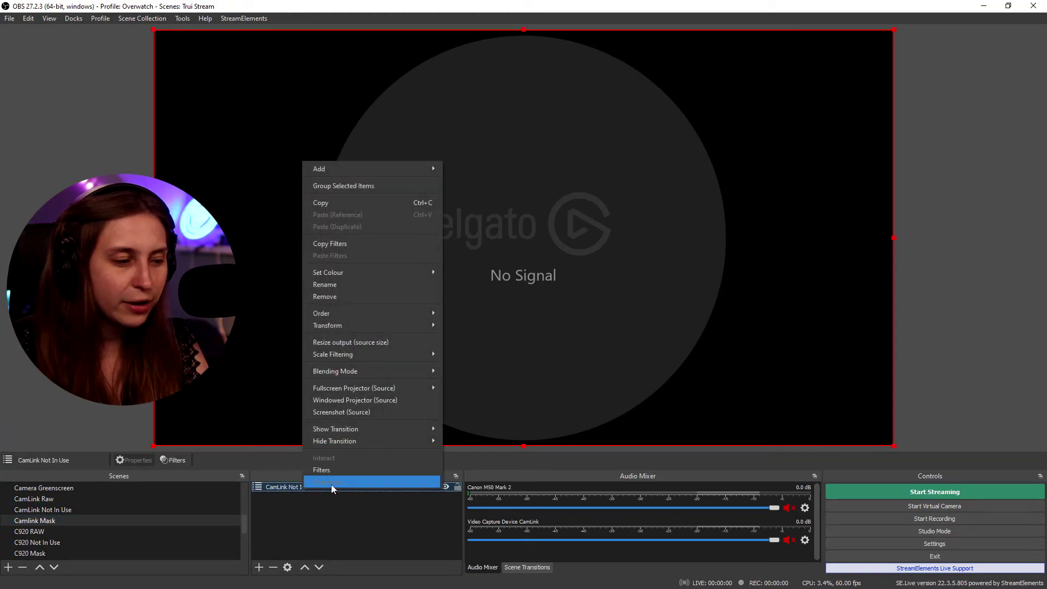
pyautogui.click(337, 470)
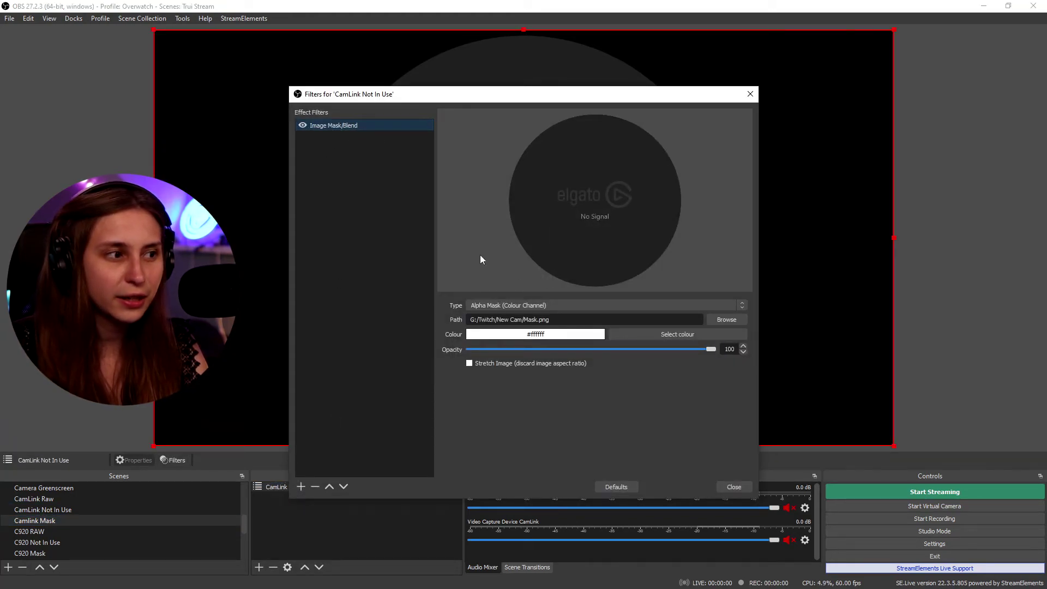
pyautogui.click(302, 125)
pyautogui.click(302, 125)
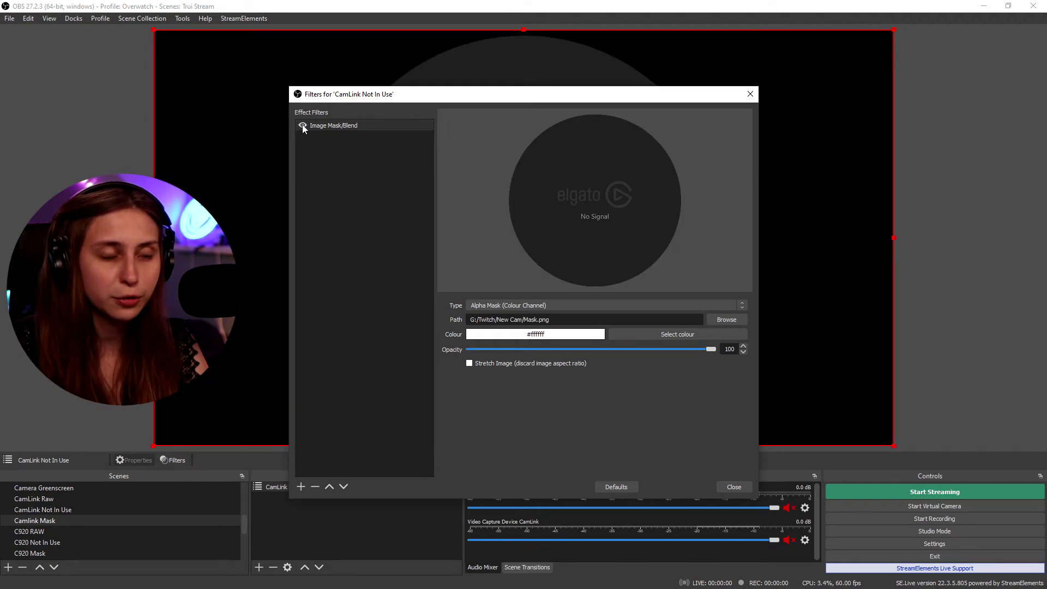
pyautogui.click(750, 98)
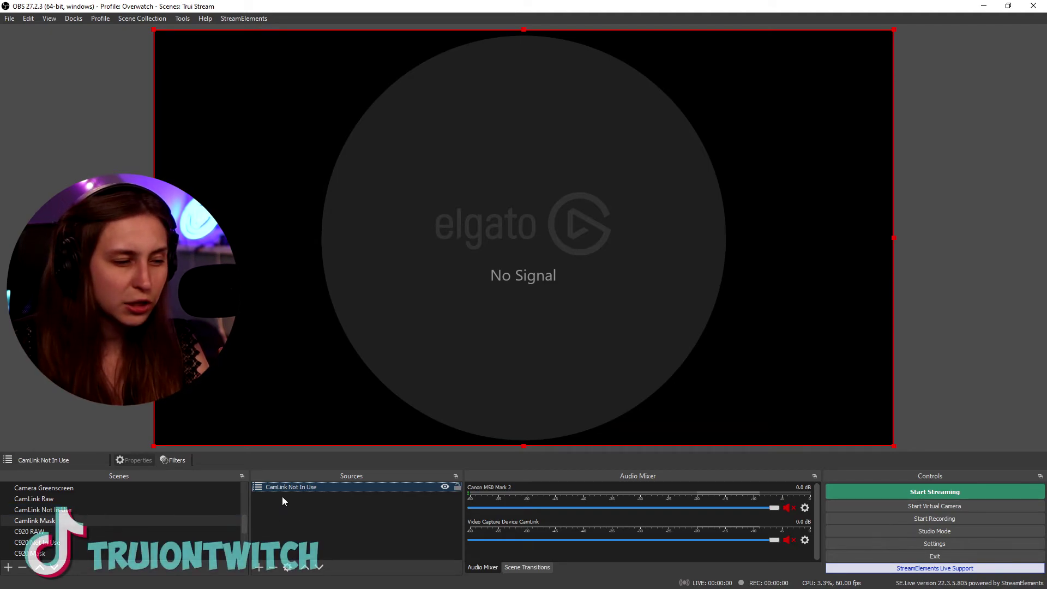
# Review the nesting chain by showing the CamLink Not In Use scene, the CamLink Raw scene, and the Camlink Mask scene again
pyautogui.click(123, 509)
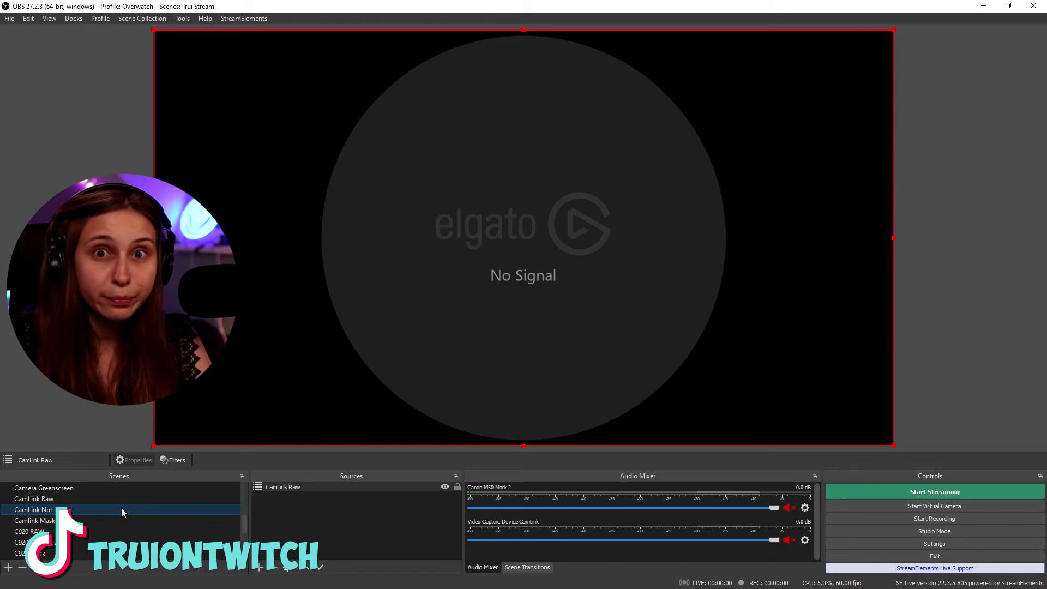
pyautogui.click(113, 501)
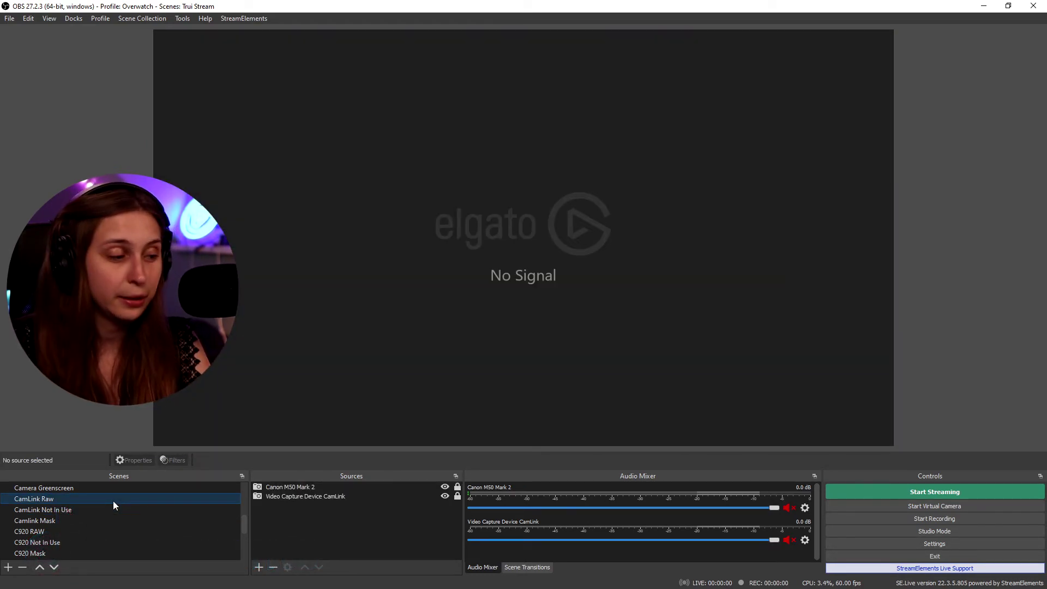
pyautogui.click(76, 520)
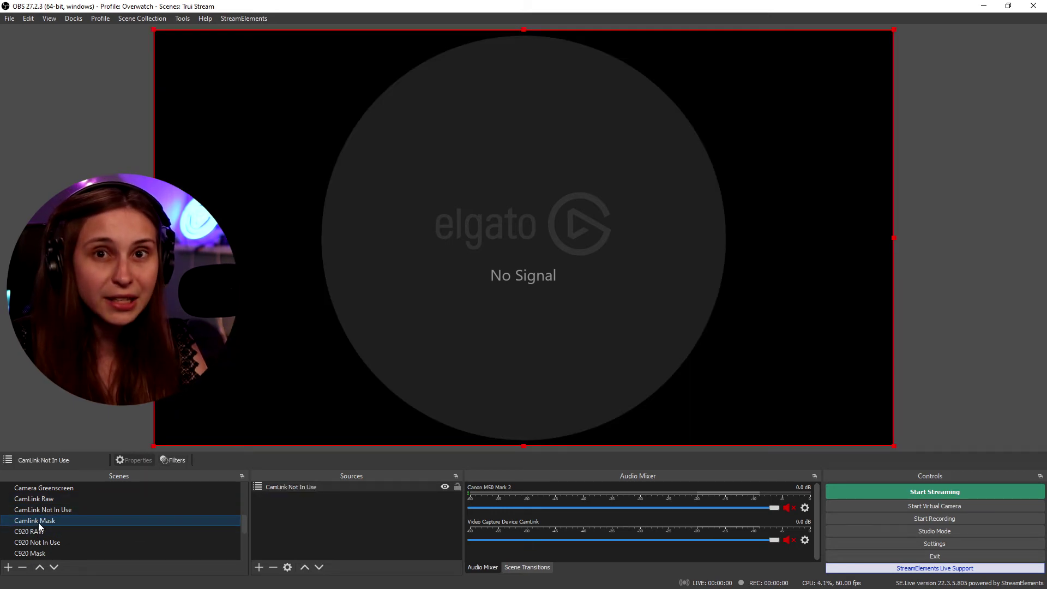